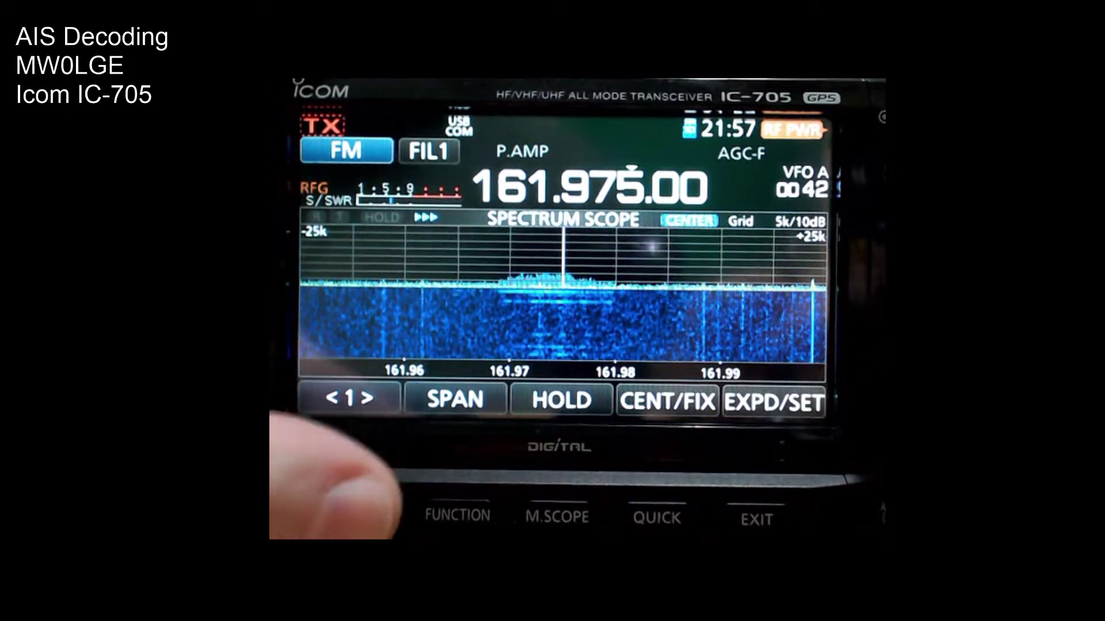
- On the IC-705, go through MENU > SET to the CONNECTORS page listing USB AF/IF Output
click(357, 512)
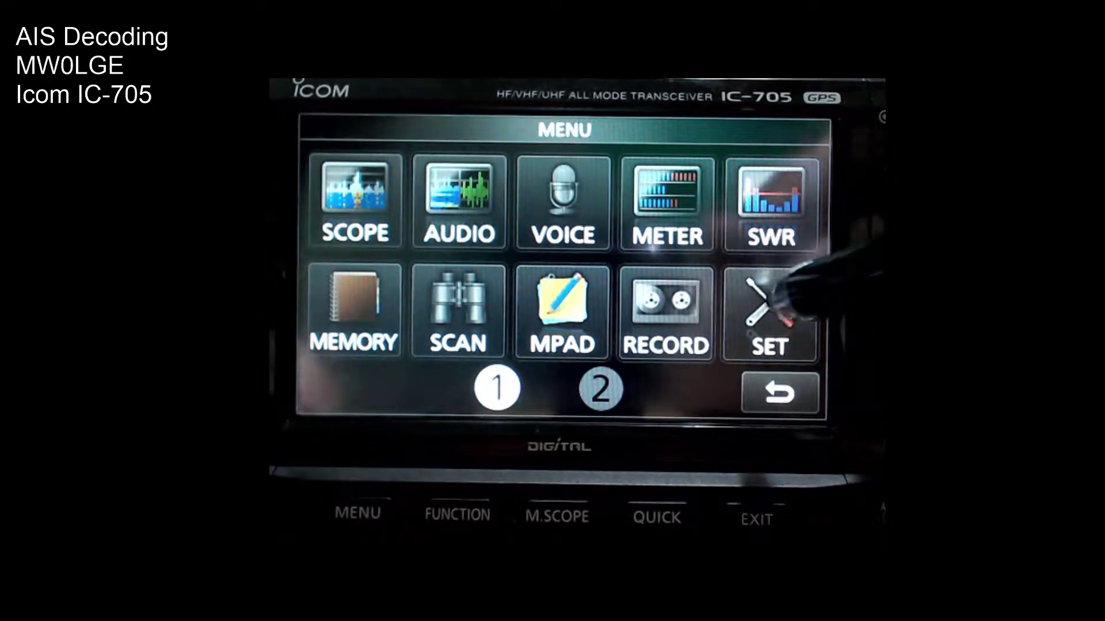
click(771, 313)
click(795, 193)
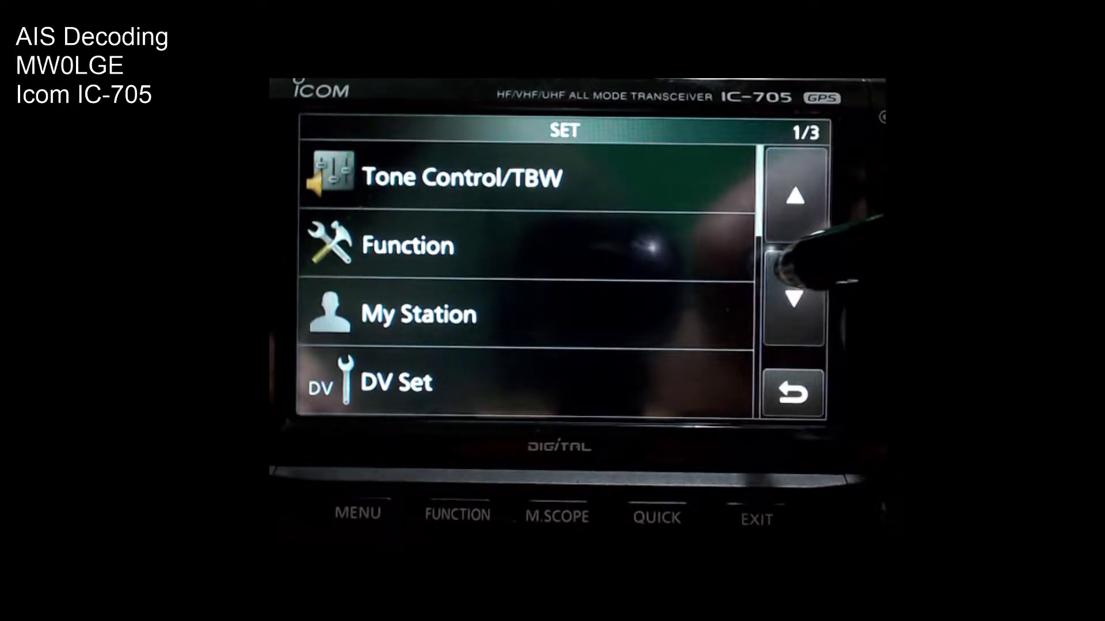
click(791, 290)
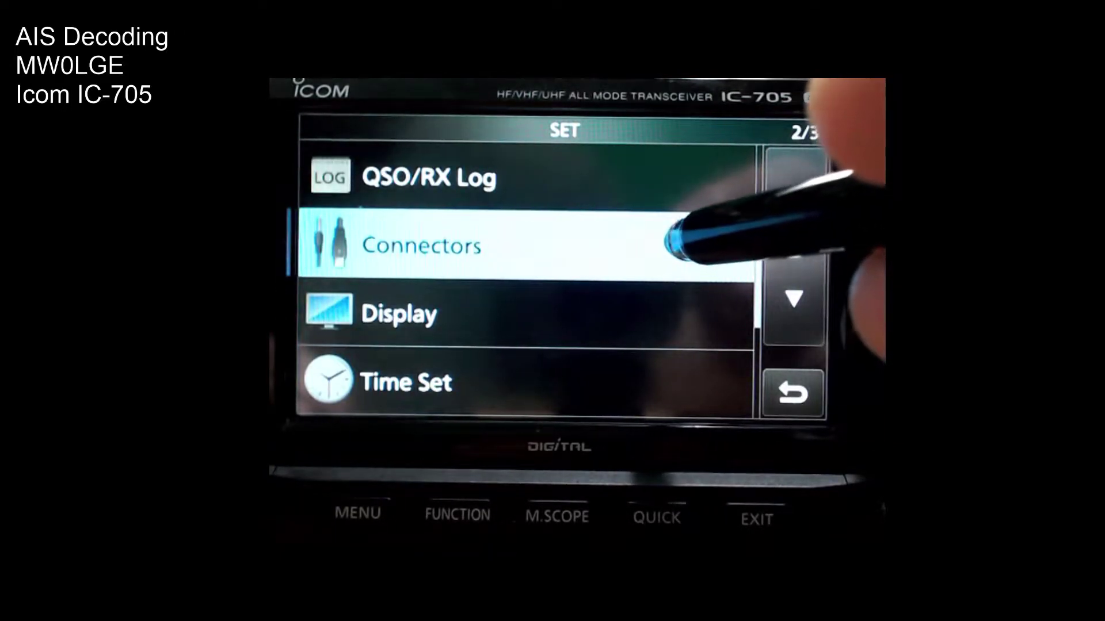
click(684, 244)
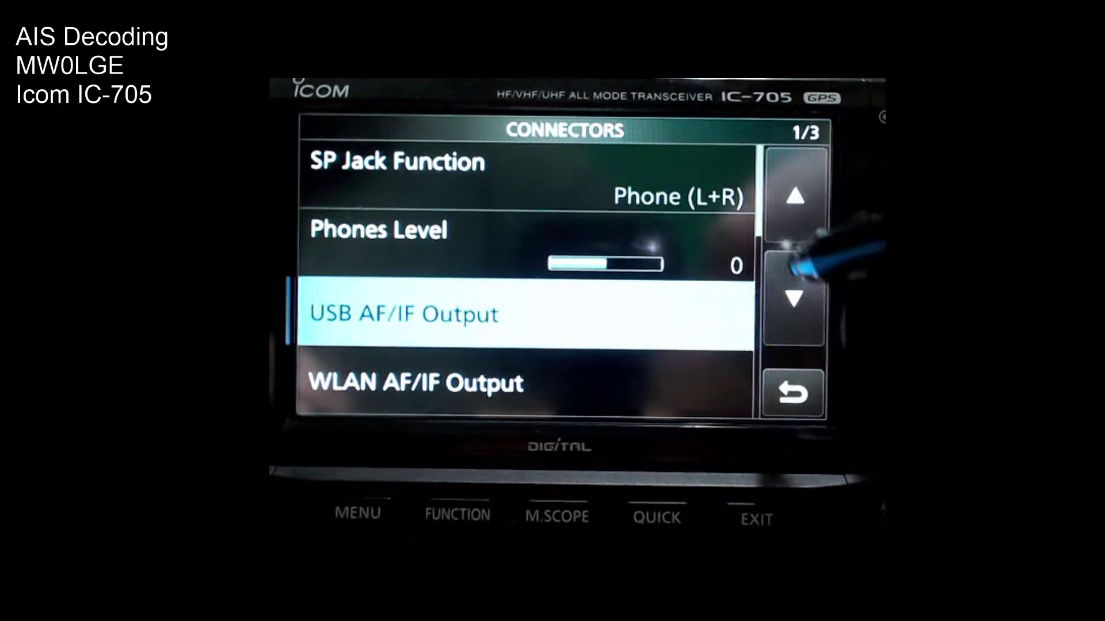
click(791, 291)
click(794, 193)
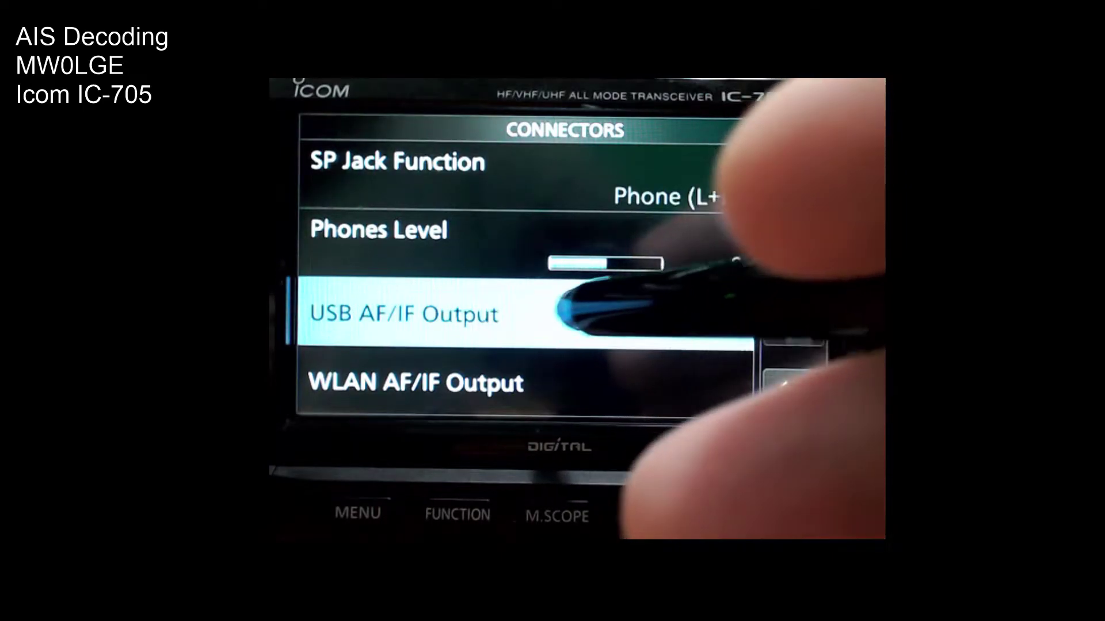
- Set the IC-705 USB AF/IF Output Select to IF
click(575, 312)
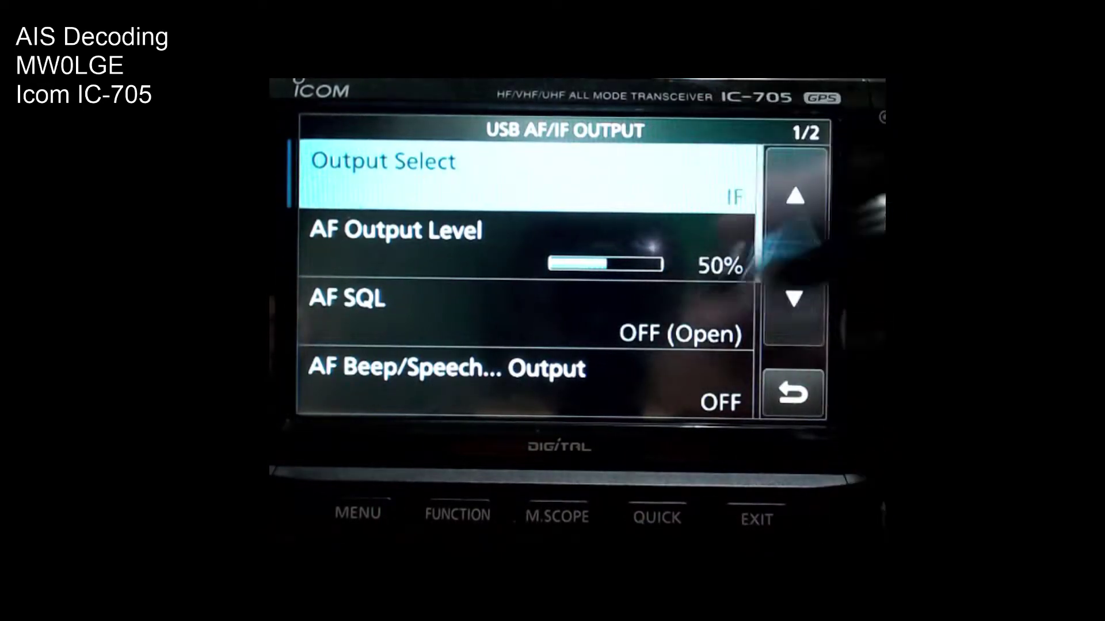
click(793, 393)
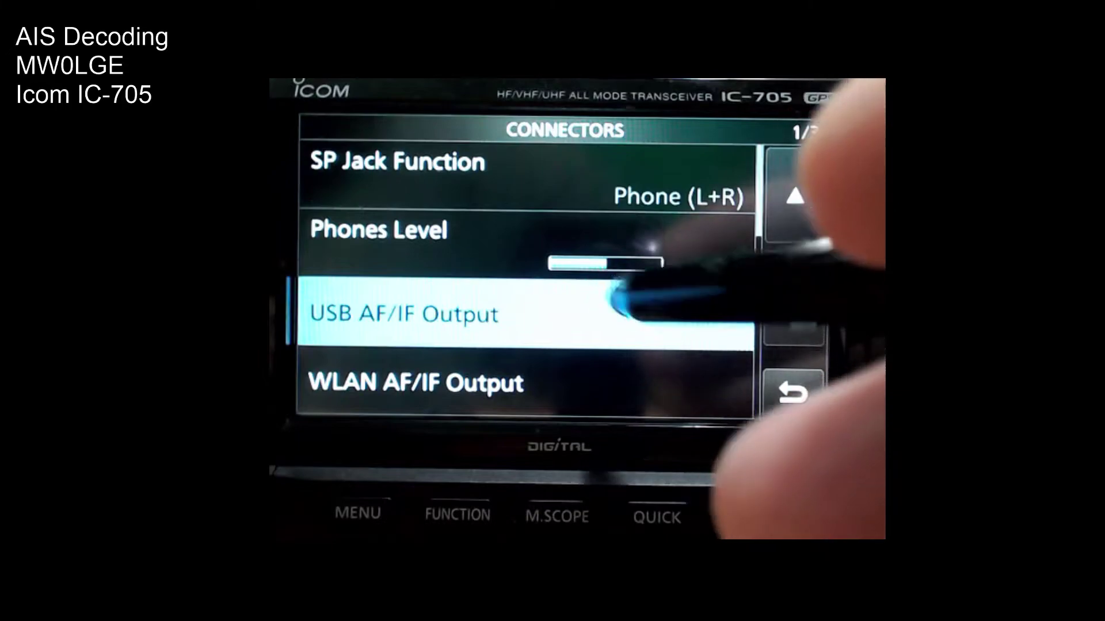
click(621, 305)
click(679, 156)
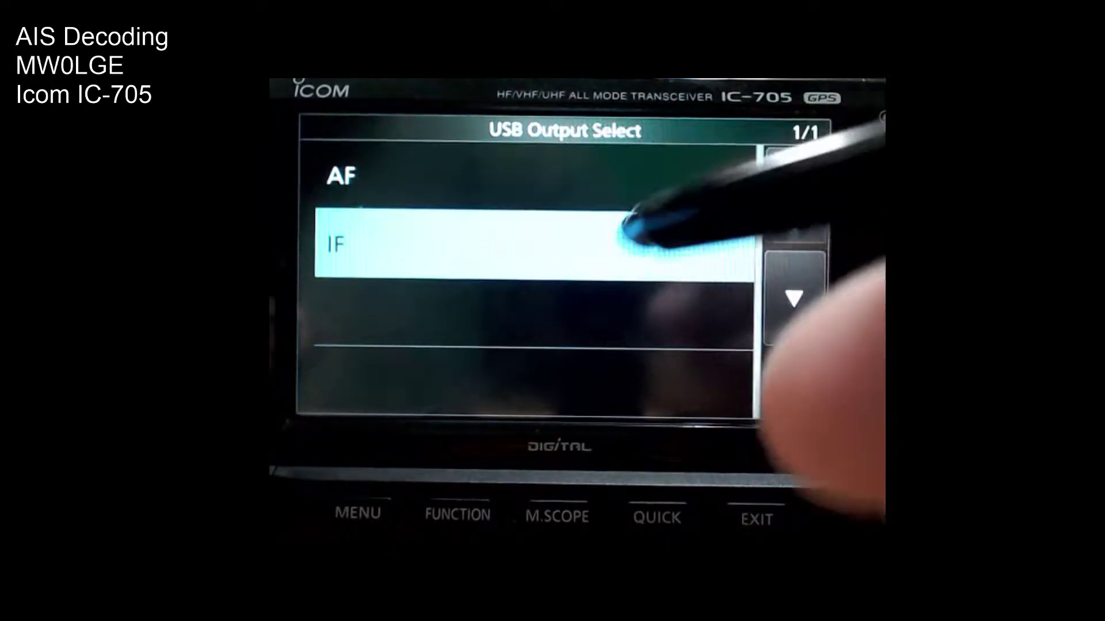
click(650, 173)
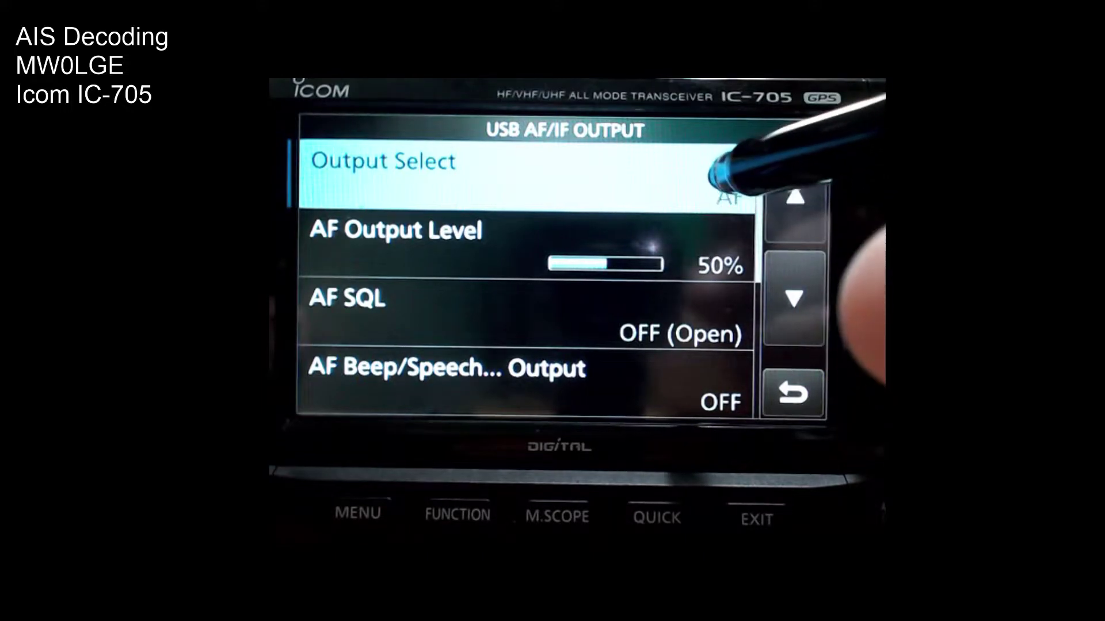
click(716, 173)
click(654, 247)
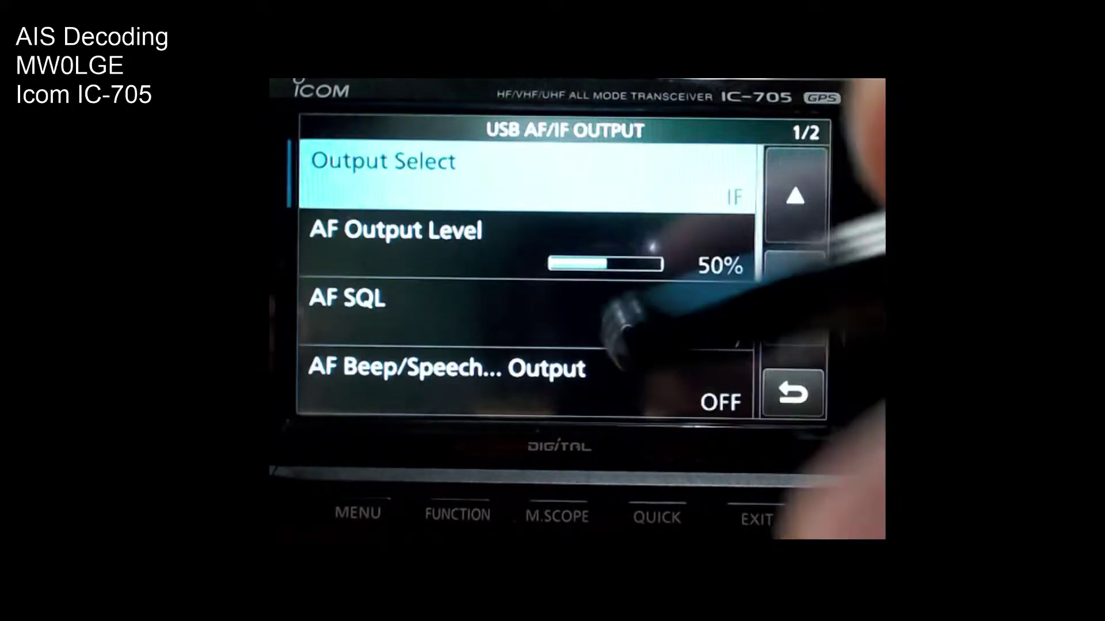
- Confirm the IF Output Level is 50%, then back out to the settings list
click(793, 298)
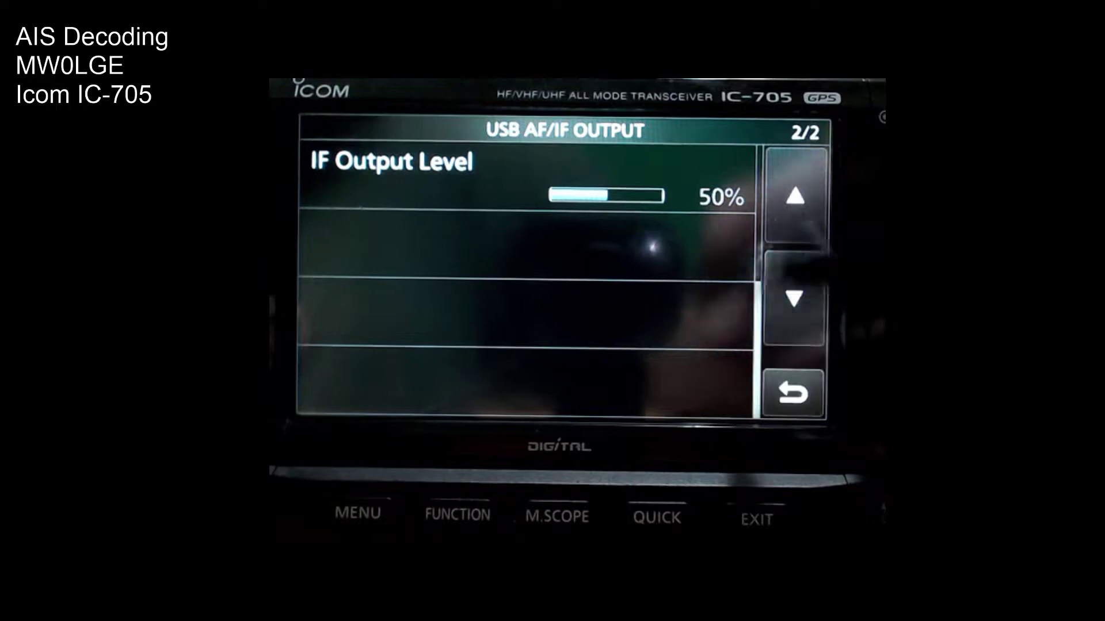
click(794, 196)
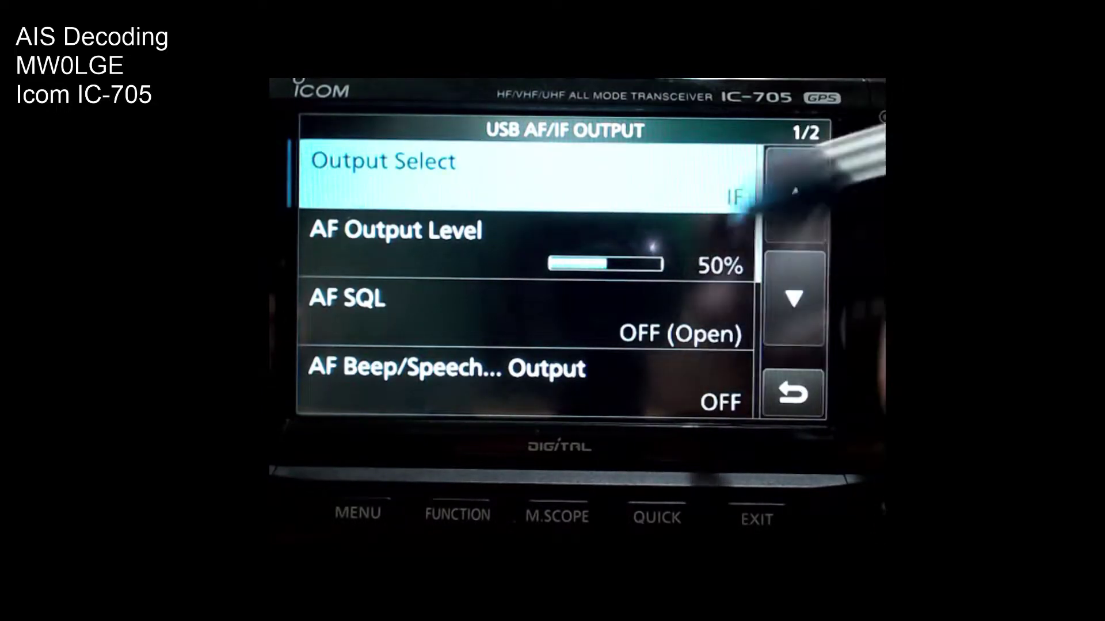
click(793, 298)
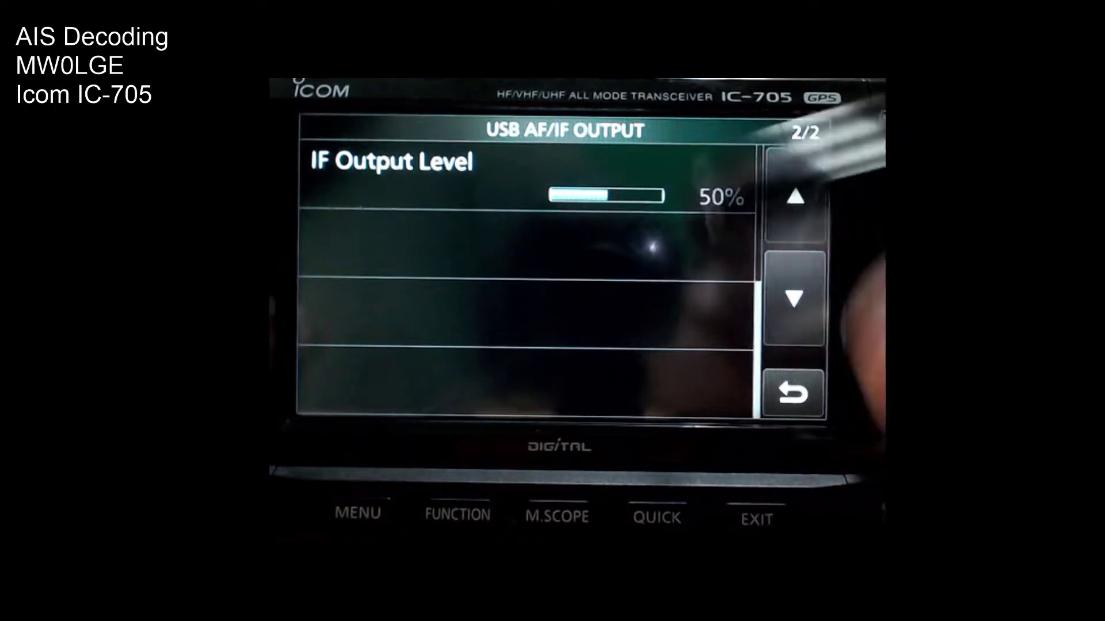
click(791, 393)
click(792, 394)
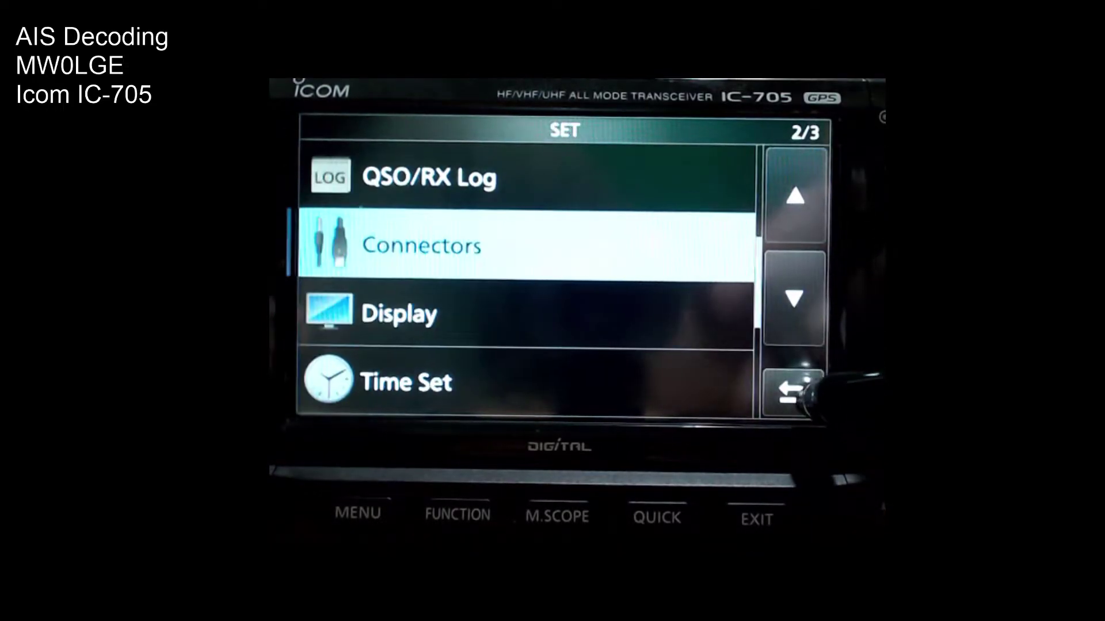
- Return the IC-705 to its spectrum scope display
click(791, 393)
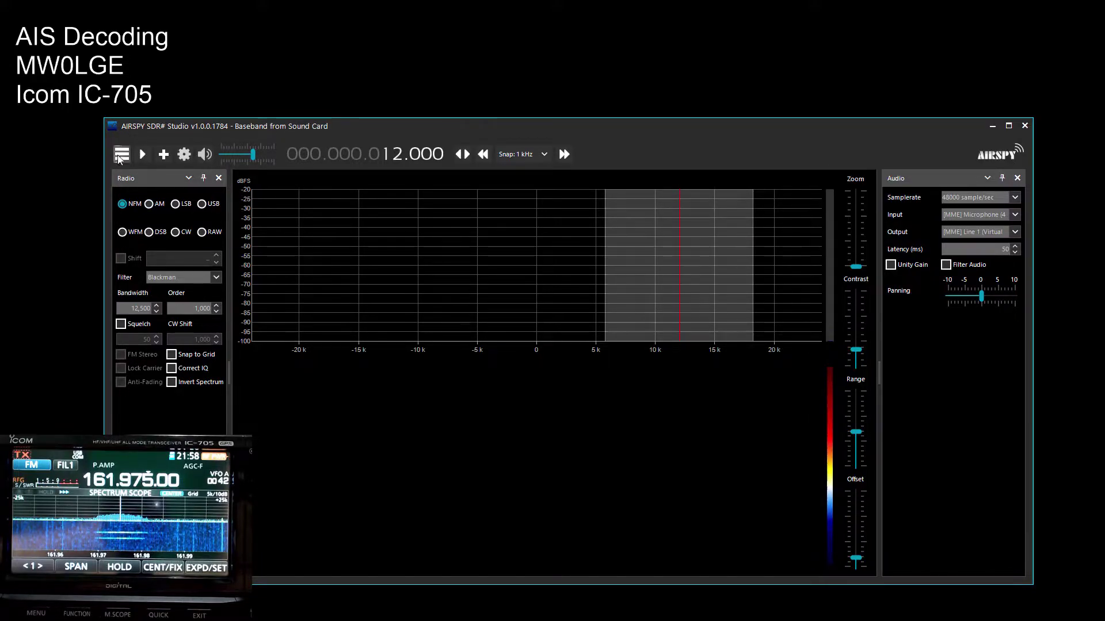
- In the Source panel, keep 'Baseband from Sound Card' as the input device
click(123, 156)
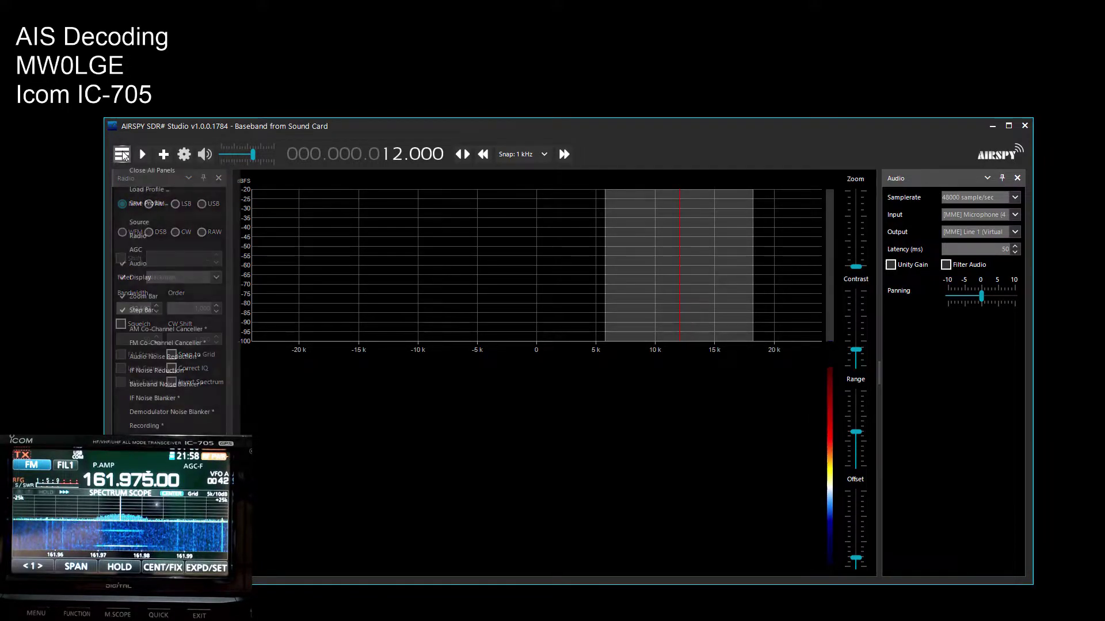
click(165, 222)
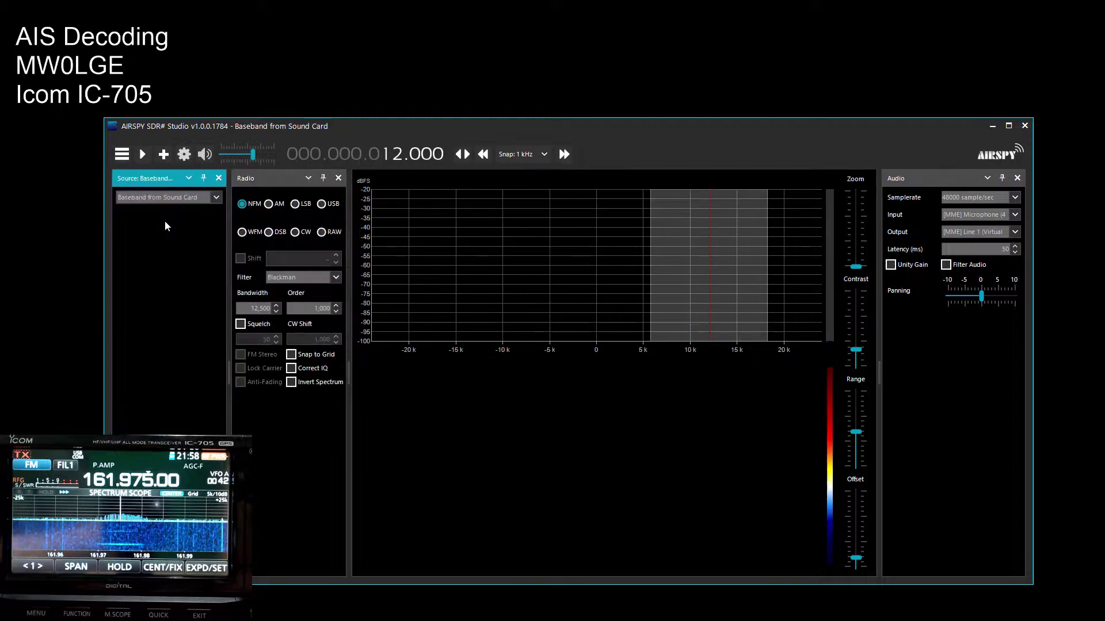
click(216, 198)
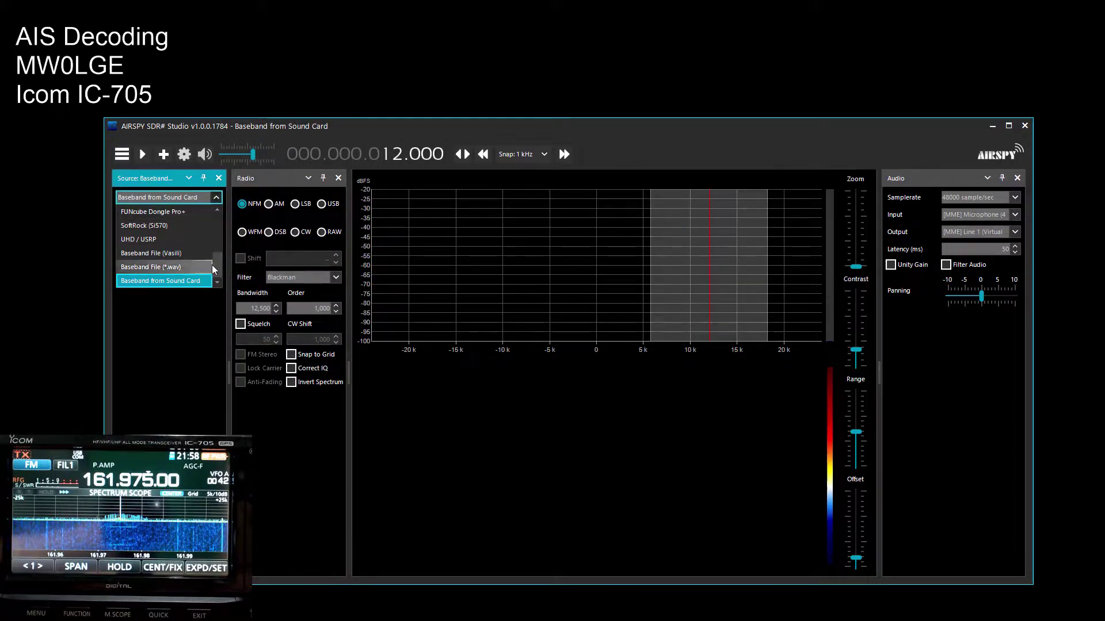
mouse_move(215, 266)
mouse_down()
mouse_move(217, 239)
mouse_move(216, 278)
mouse_up()
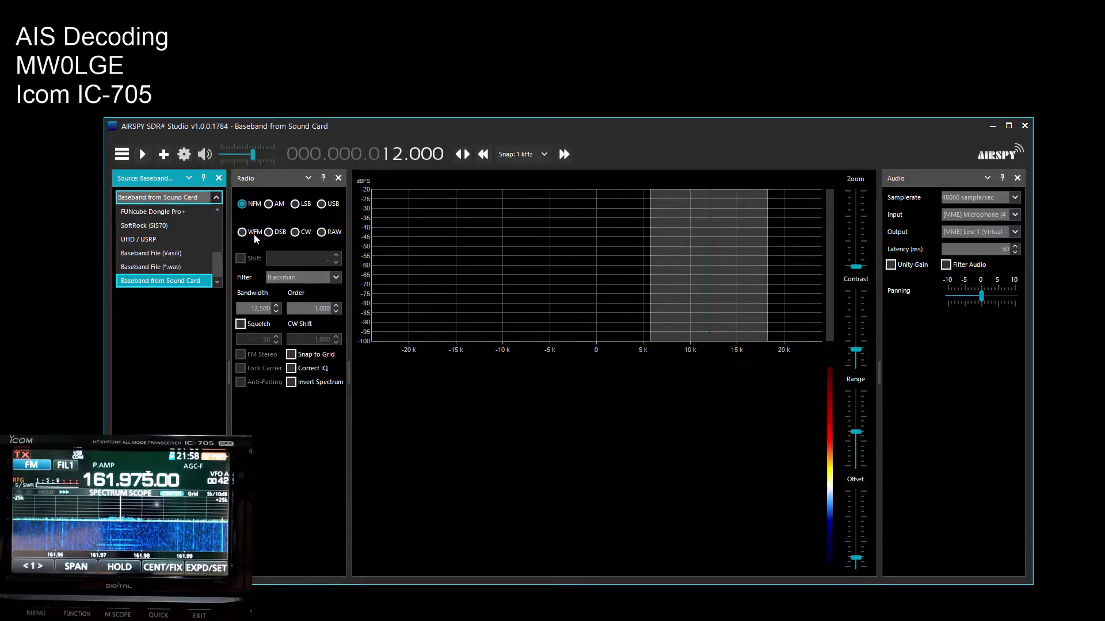
click(155, 282)
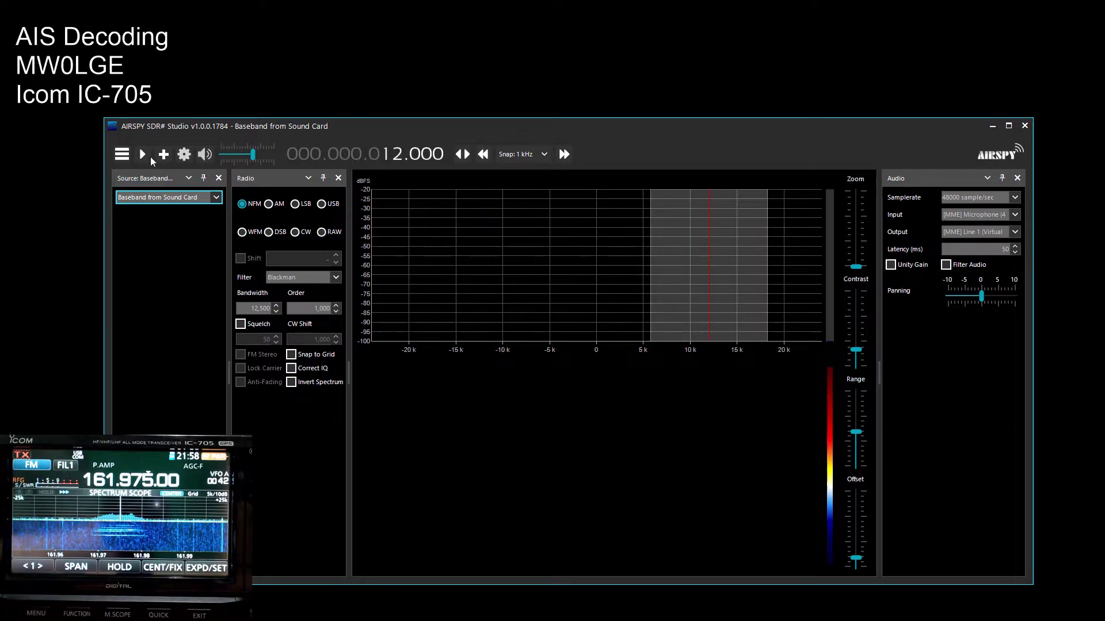
click(121, 156)
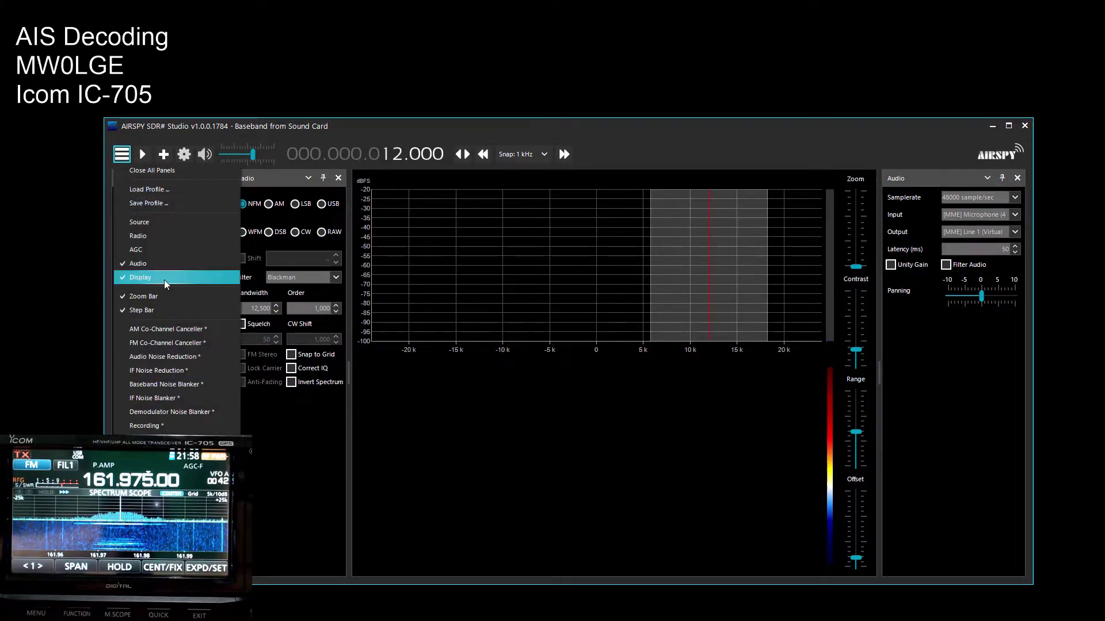
click(139, 222)
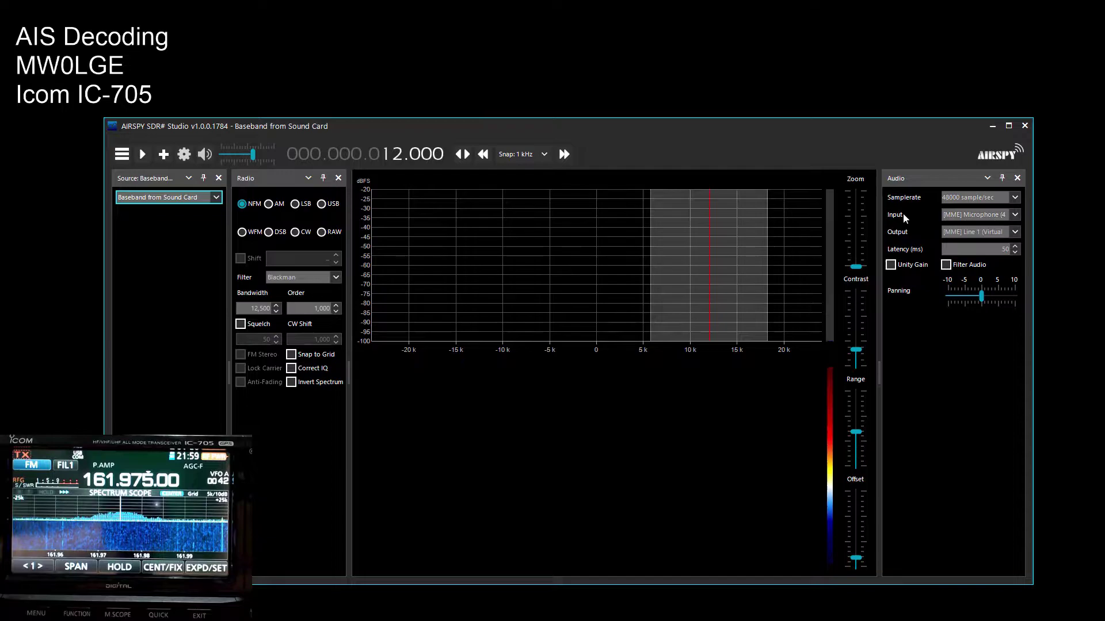
- Set audio input to the USB Audio CODEC microphone, keeping output on Line 1 (Virtual Audio Cable)
click(1014, 216)
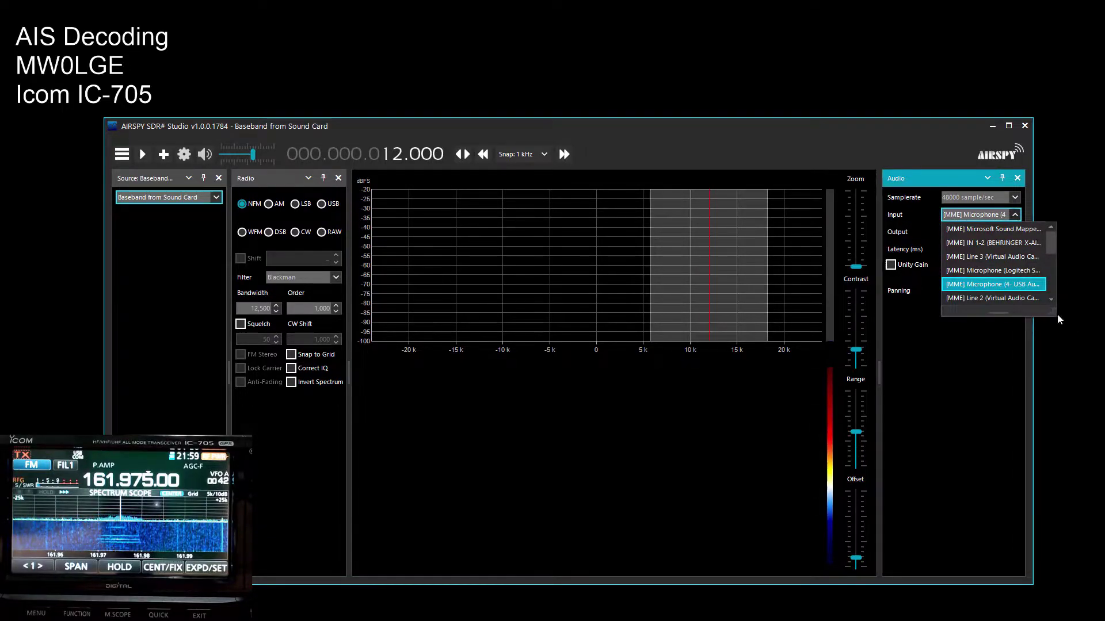
click(992, 284)
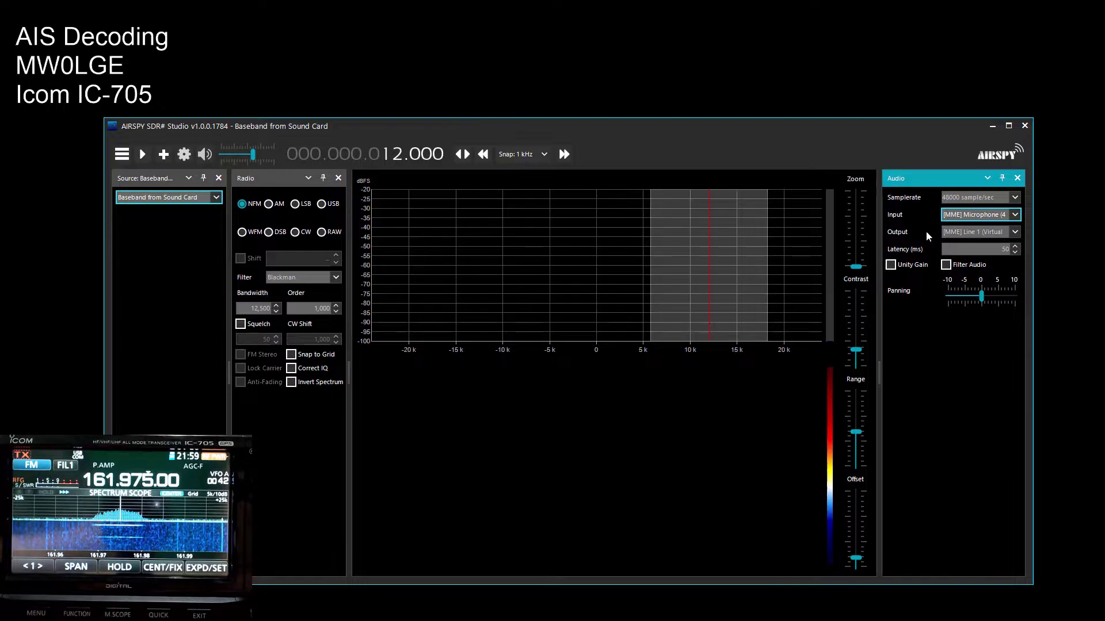
click(973, 229)
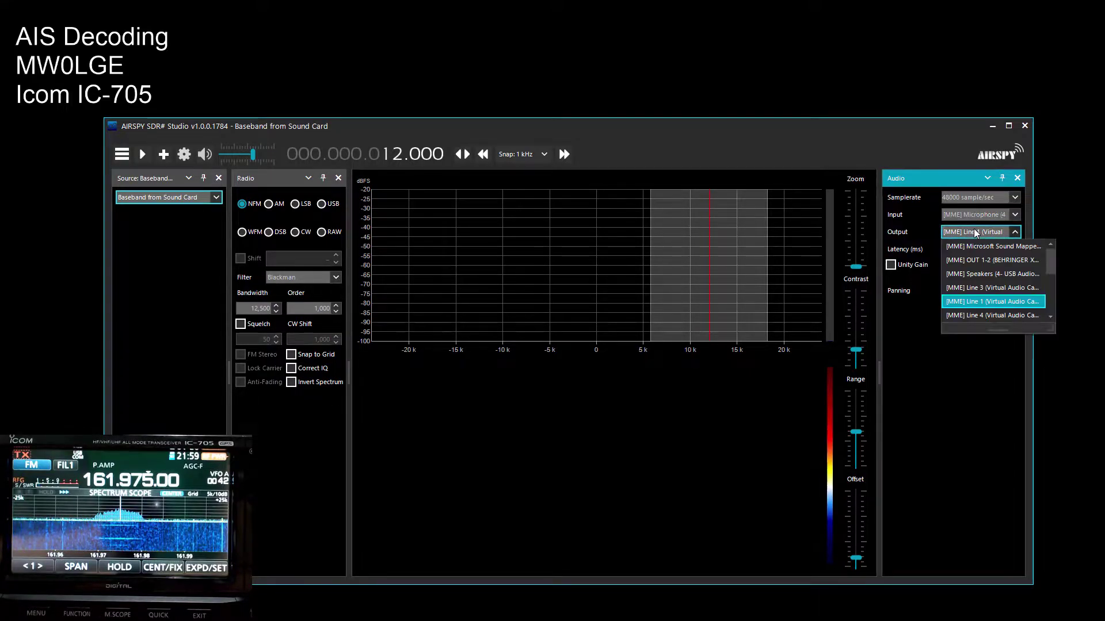
drag(1049, 328, 1100, 361)
click(1002, 233)
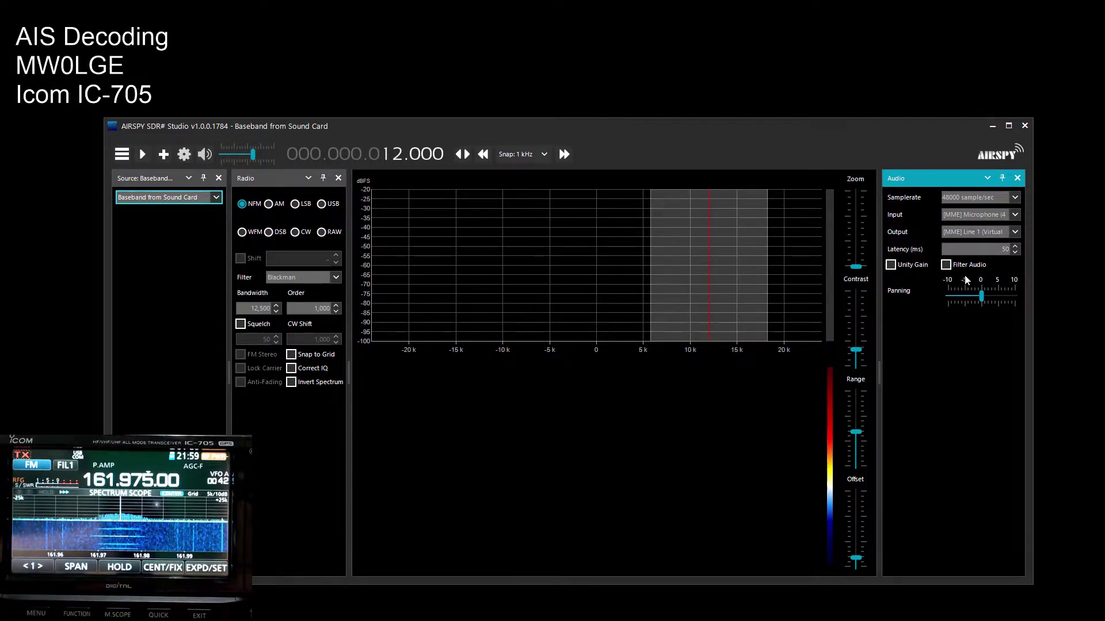
click(946, 266)
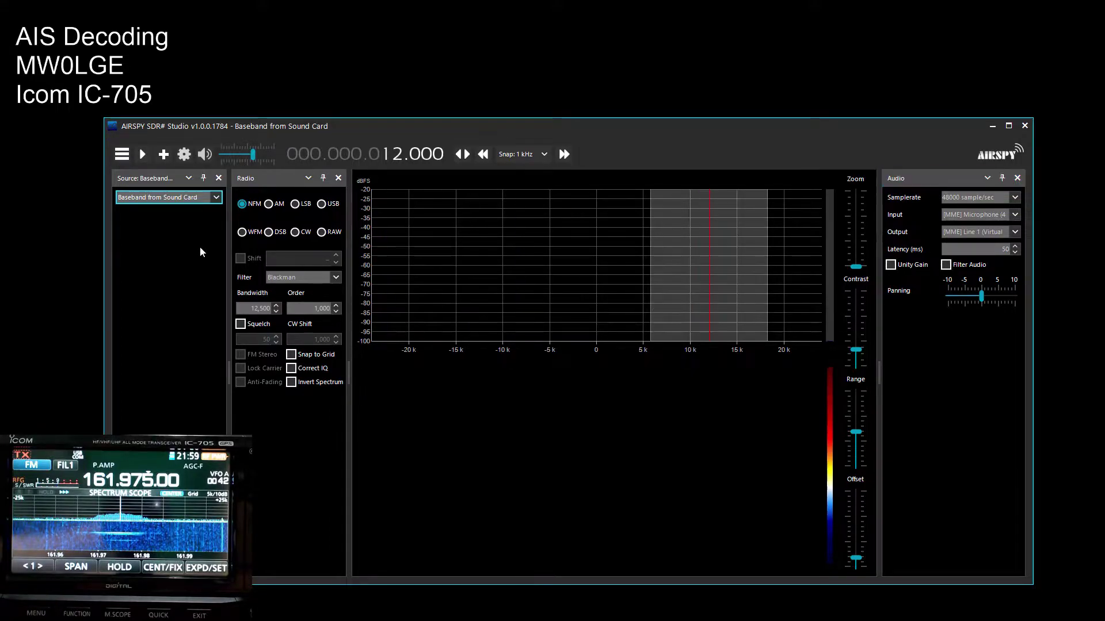
click(121, 157)
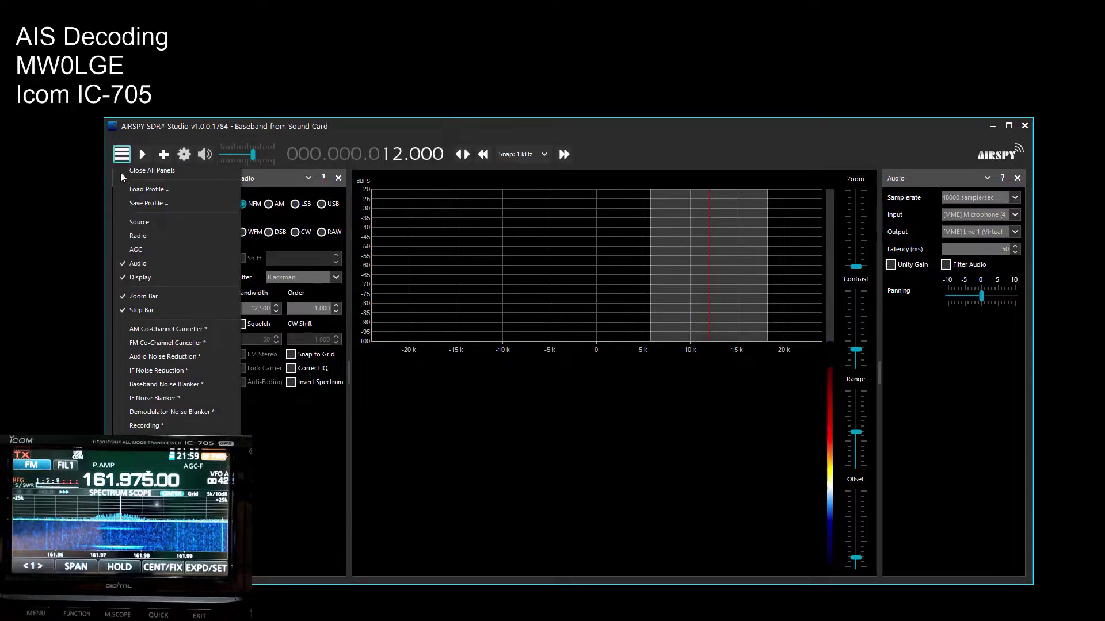
click(151, 236)
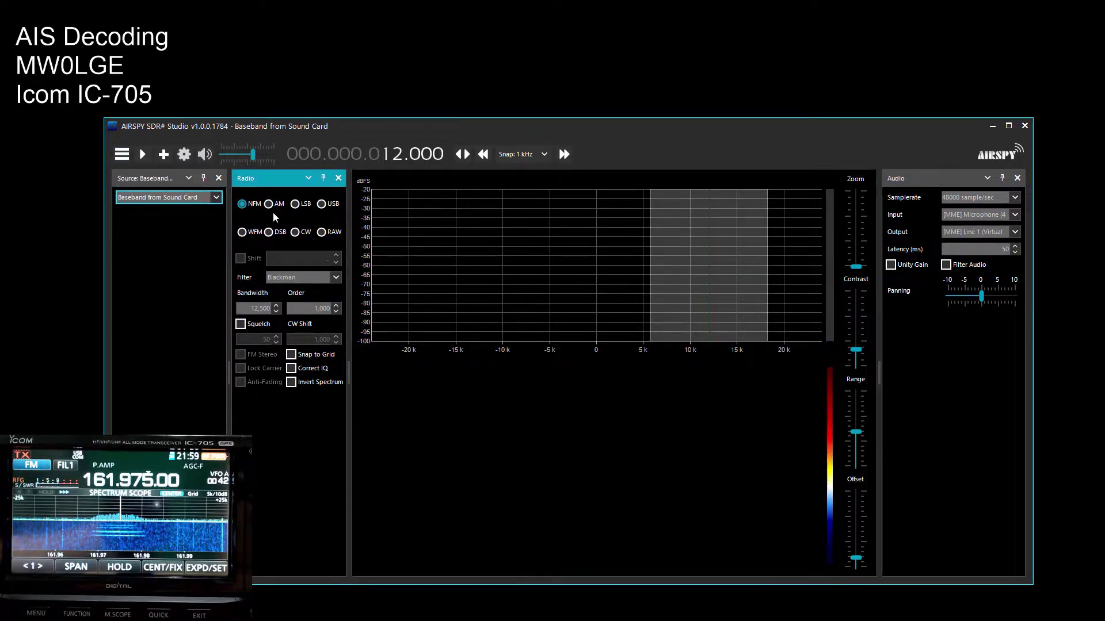
click(121, 153)
click(148, 223)
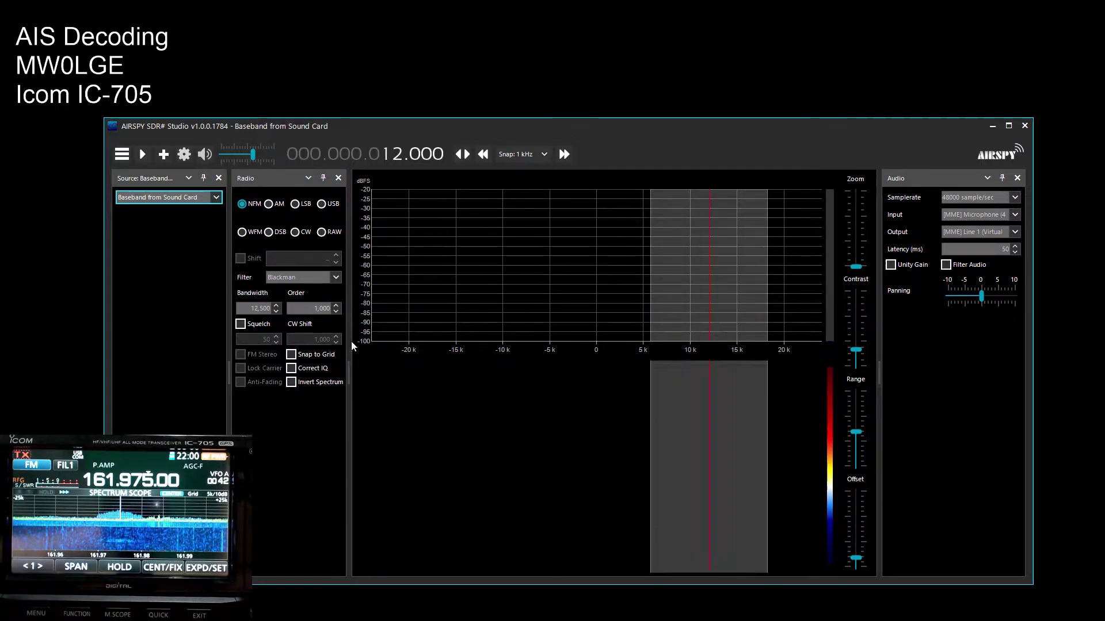
- Start the receiver and leave snap-to-grid turned off
click(140, 153)
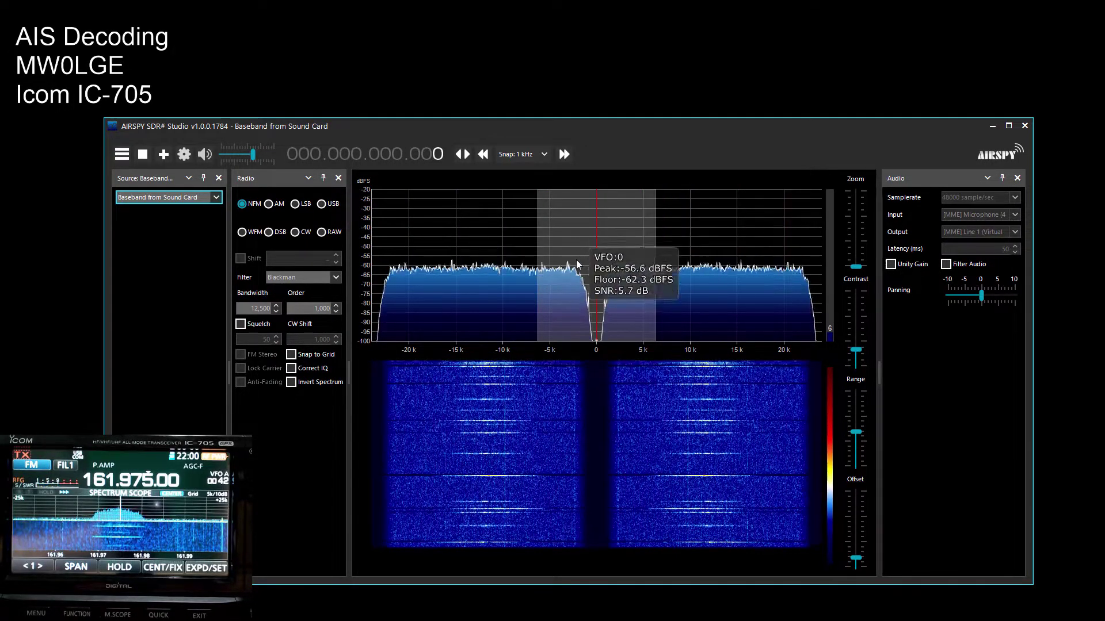
click(528, 156)
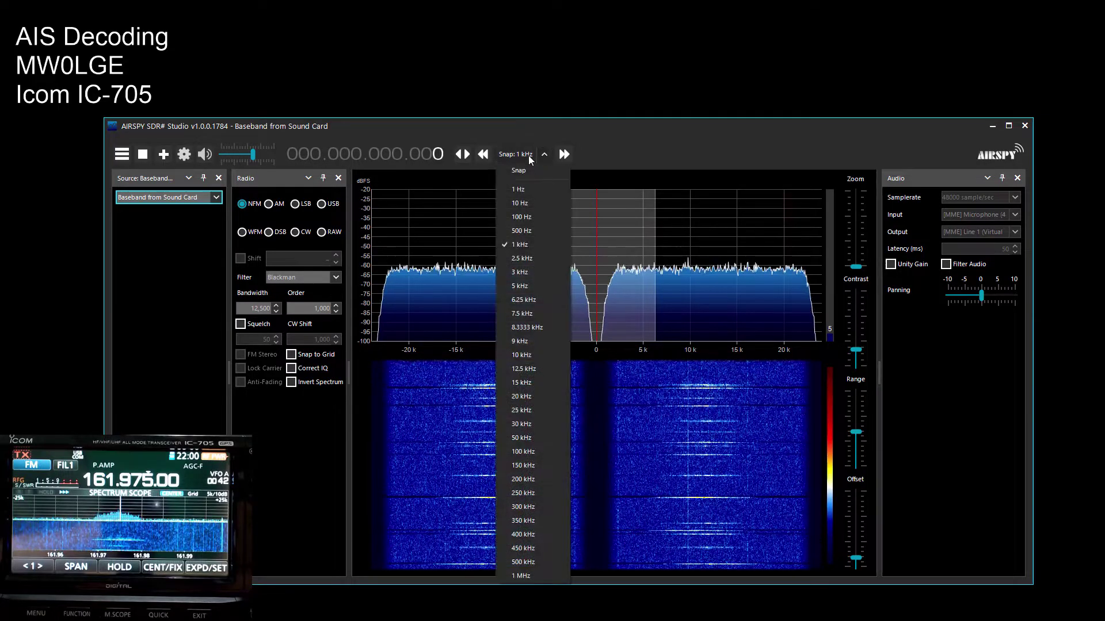
click(521, 170)
click(535, 154)
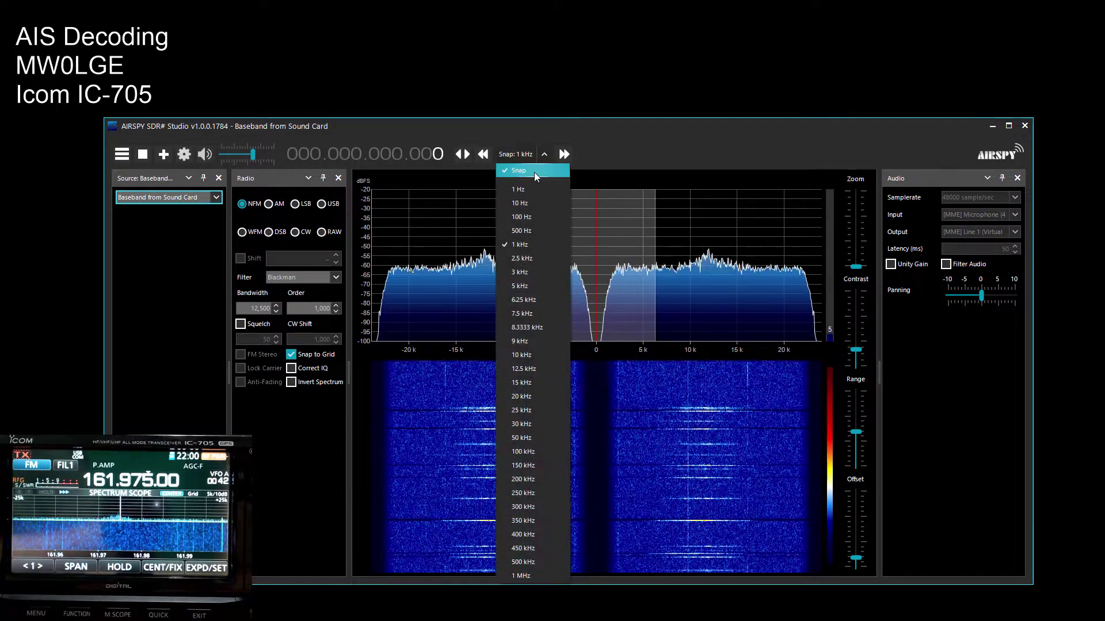
click(533, 171)
- Step the tuning frequency up to the 12.000 kHz offset
click(383, 150)
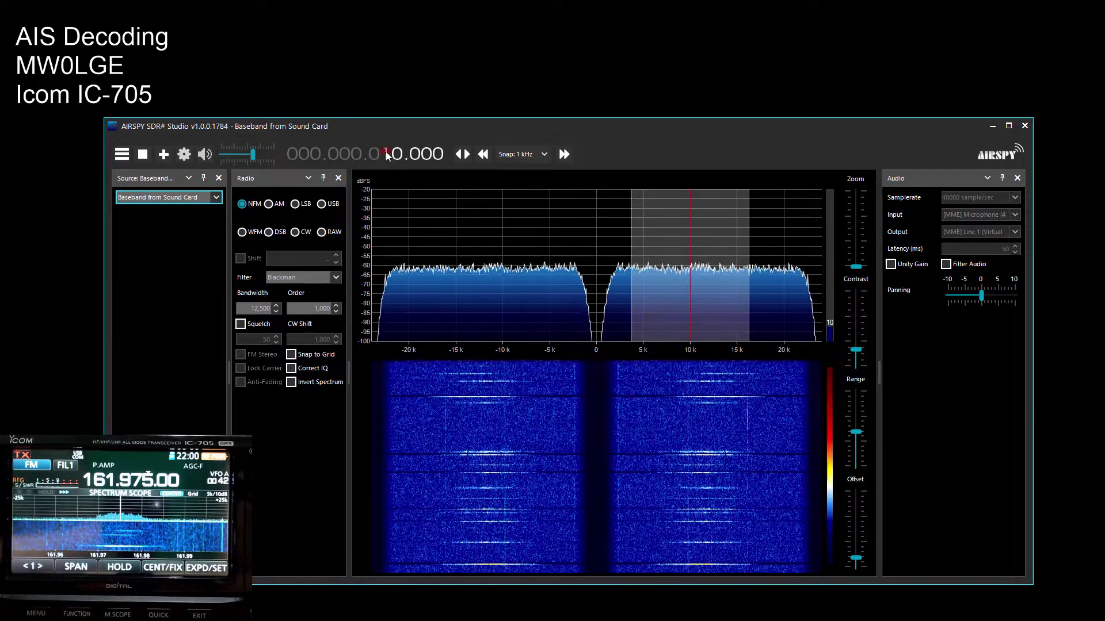
click(398, 151)
click(399, 150)
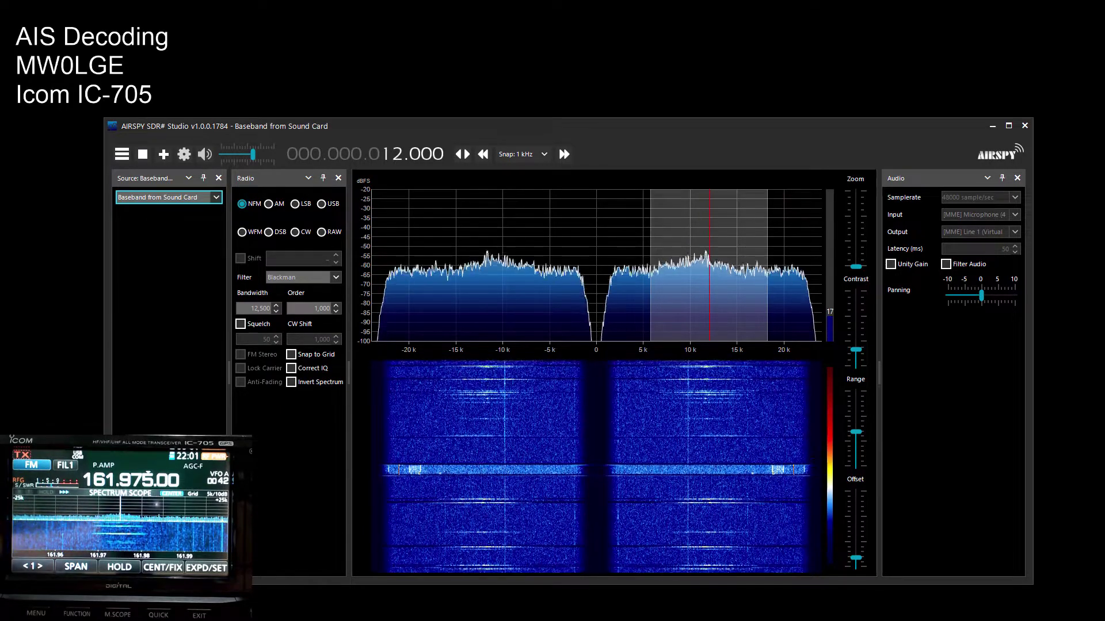
- Bring the AISMon window forward and position it on screen
key(alt+Tab)
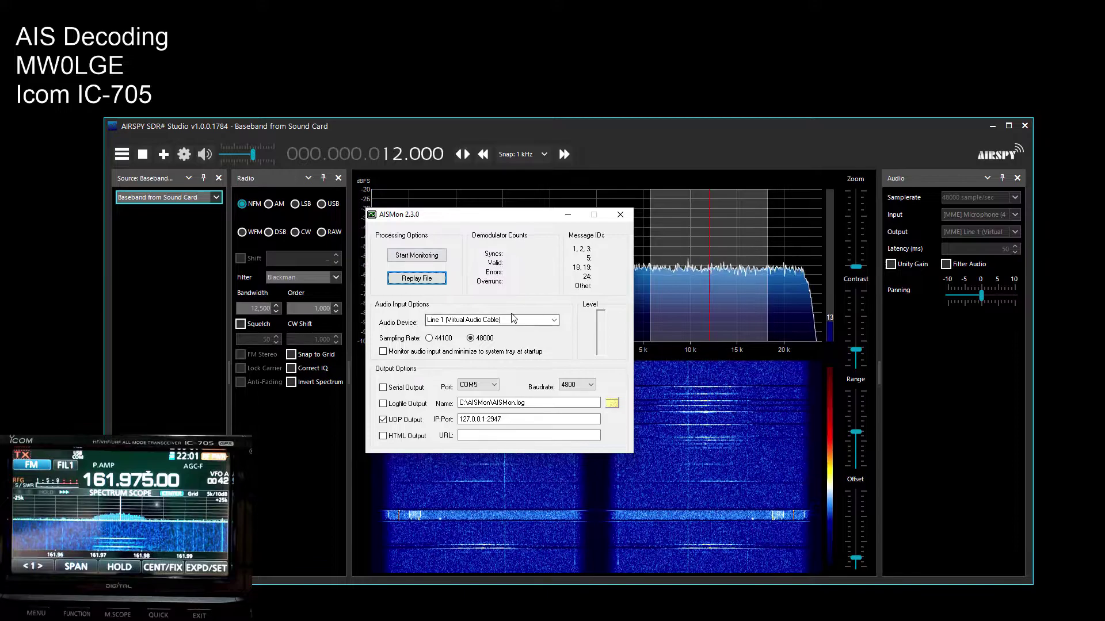
drag(450, 223, 495, 257)
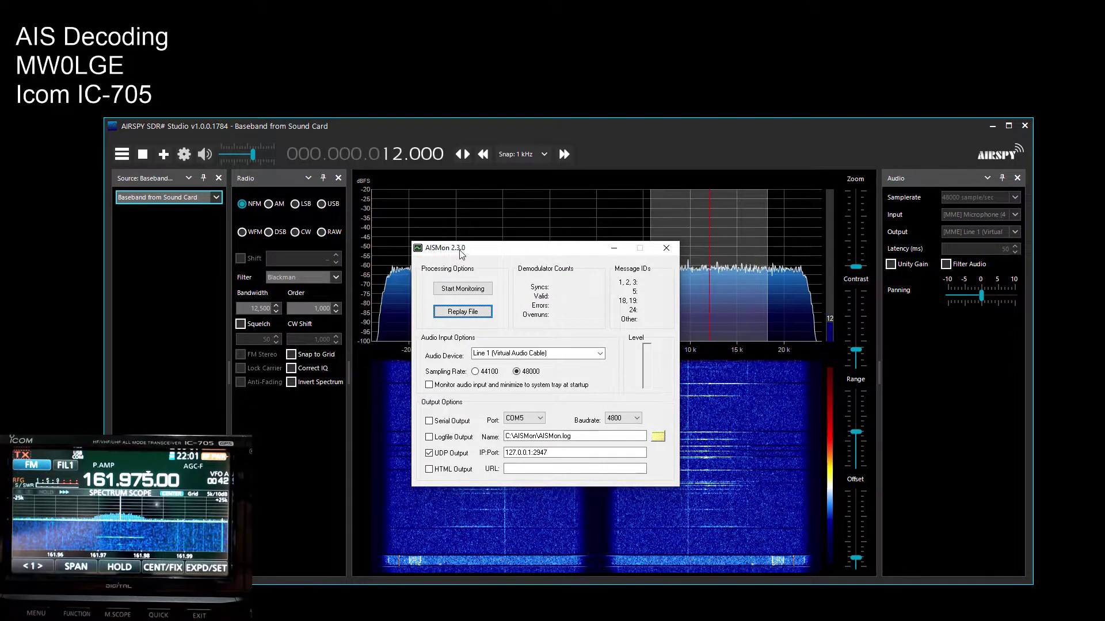
drag(498, 251, 488, 240)
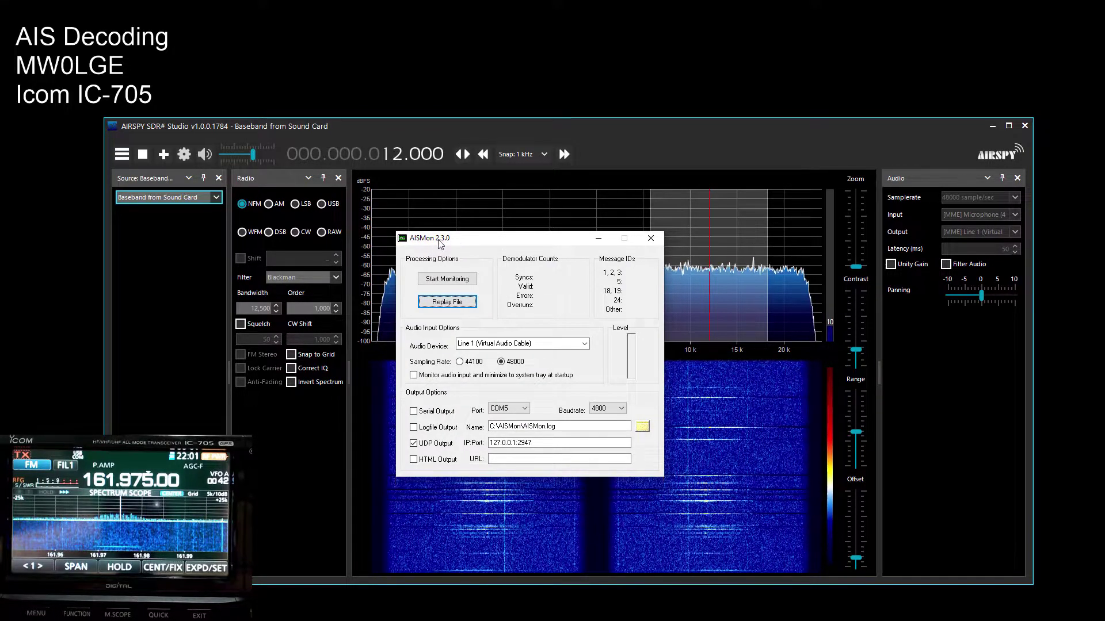
drag(455, 243, 510, 242)
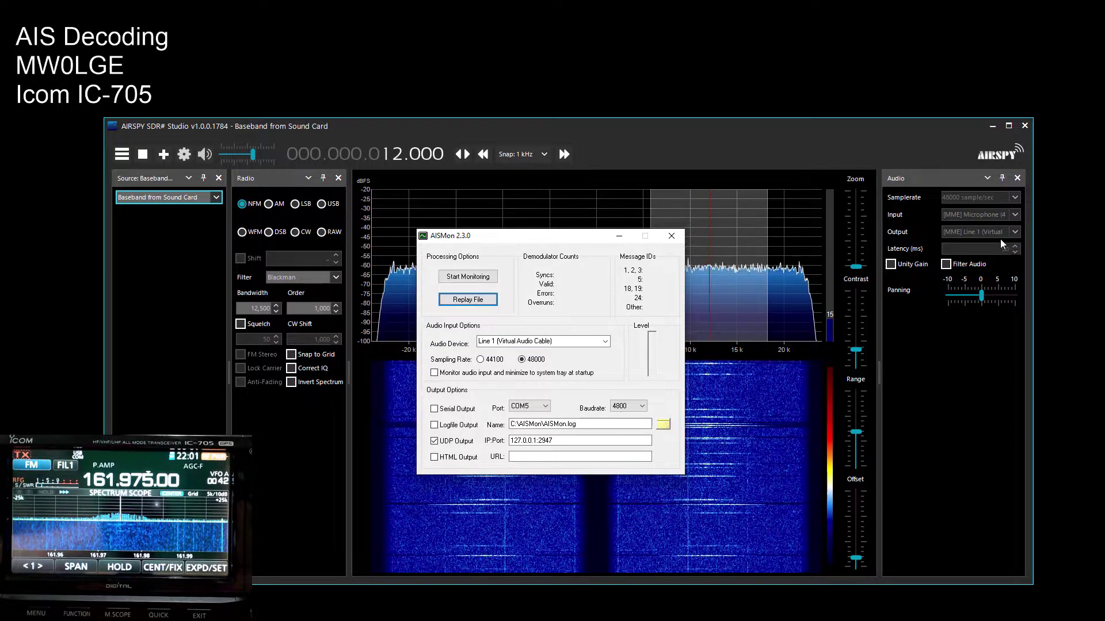
- Keep Line 1 at 48000 with UDP 127.0.0.1:2947, and start AIS monitoring
click(542, 342)
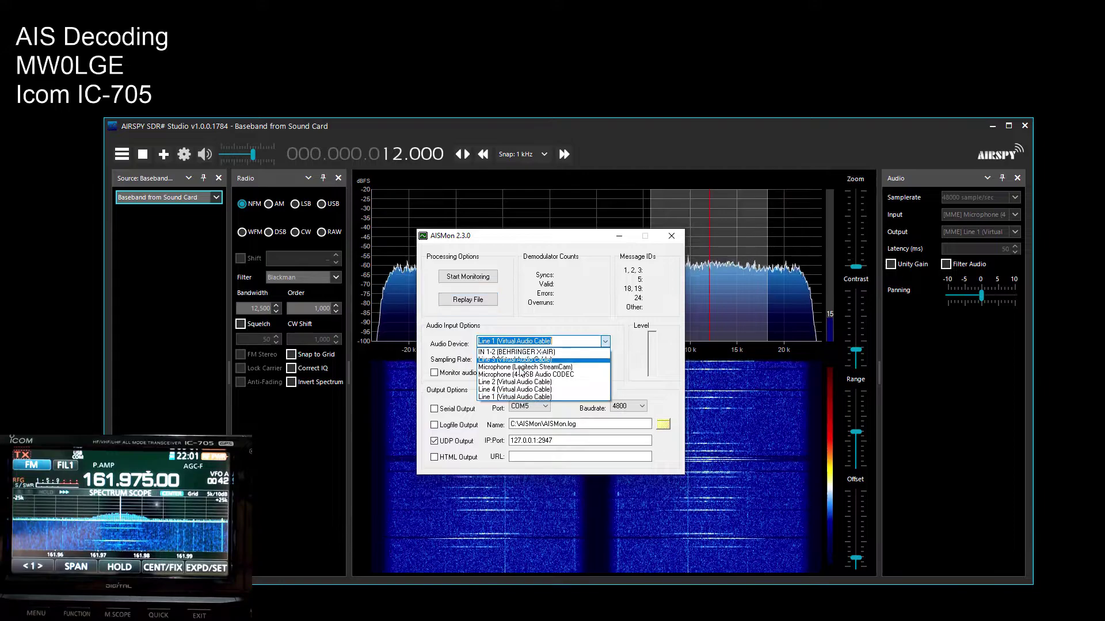
click(542, 397)
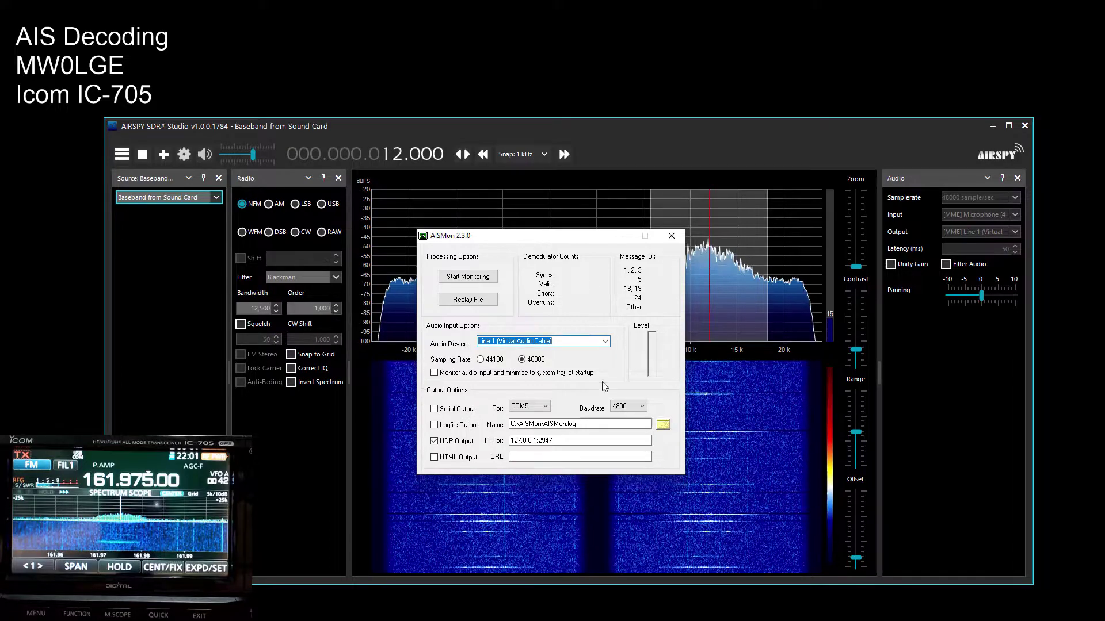
click(516, 441)
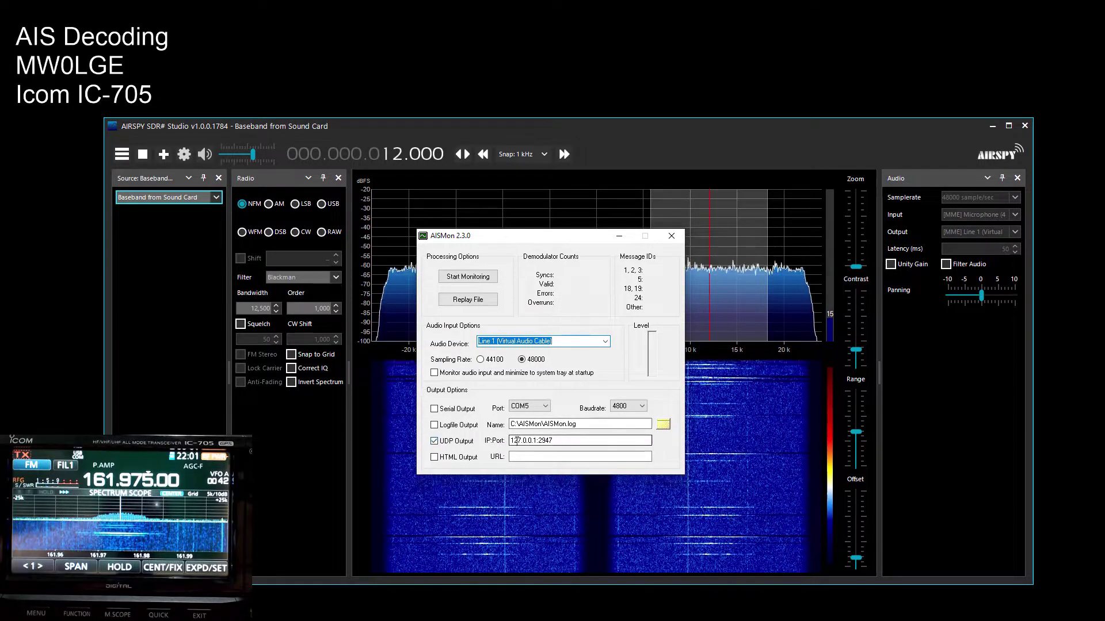
drag(511, 443, 525, 438)
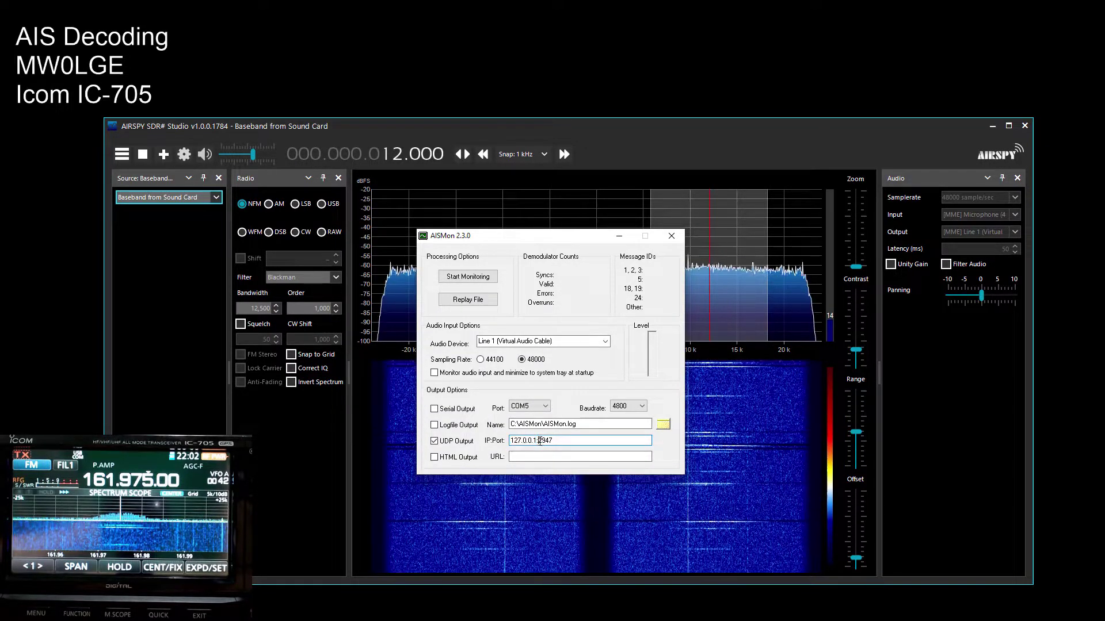
double_click(559, 439)
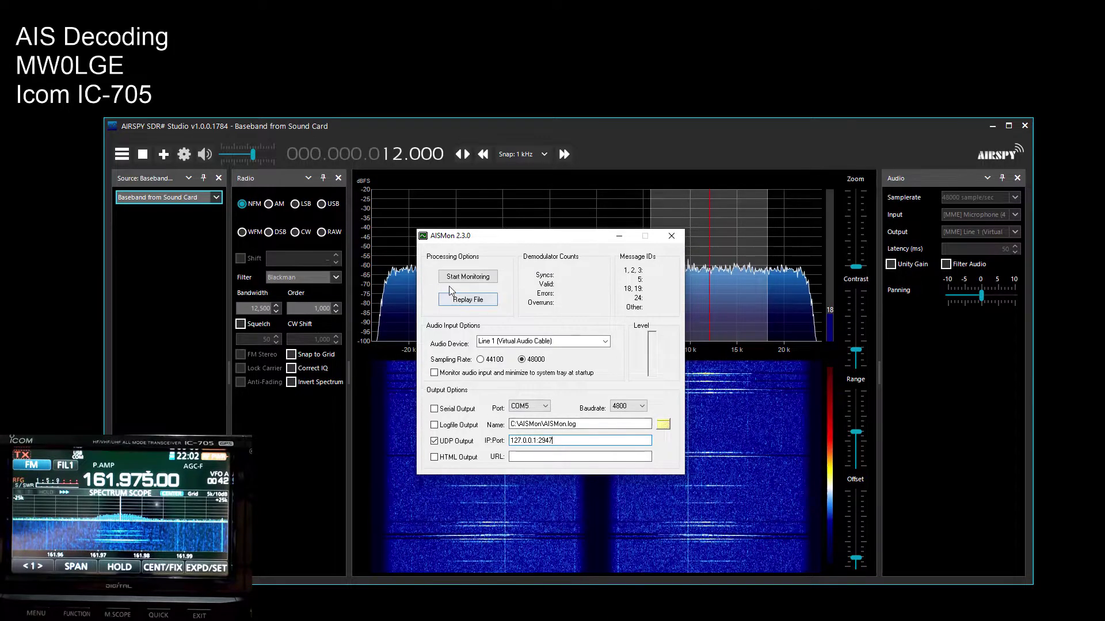
click(539, 360)
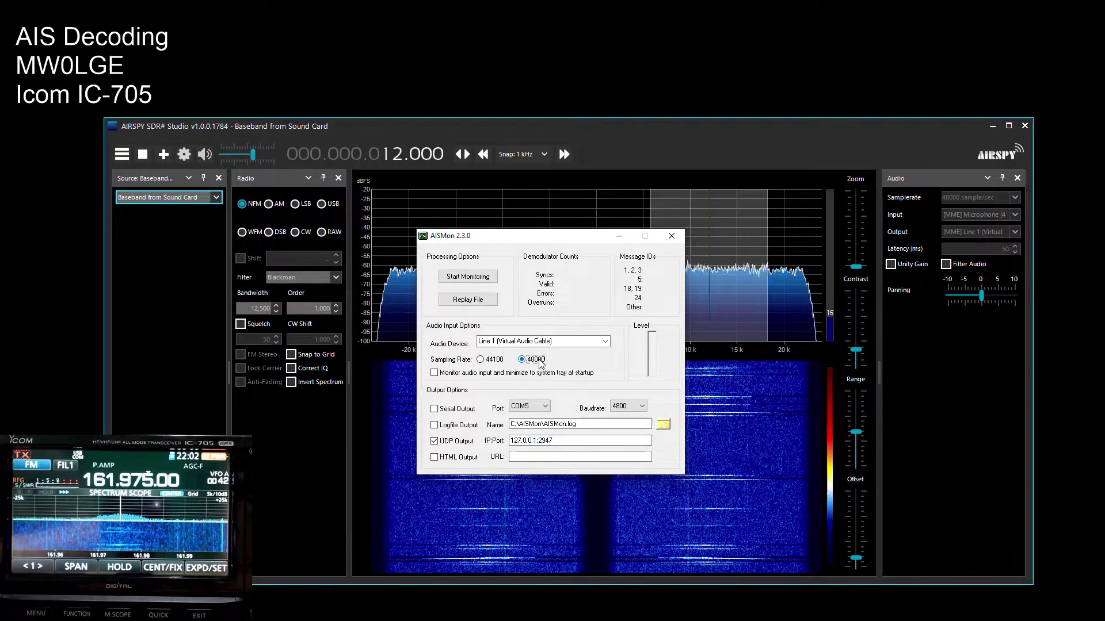
click(475, 279)
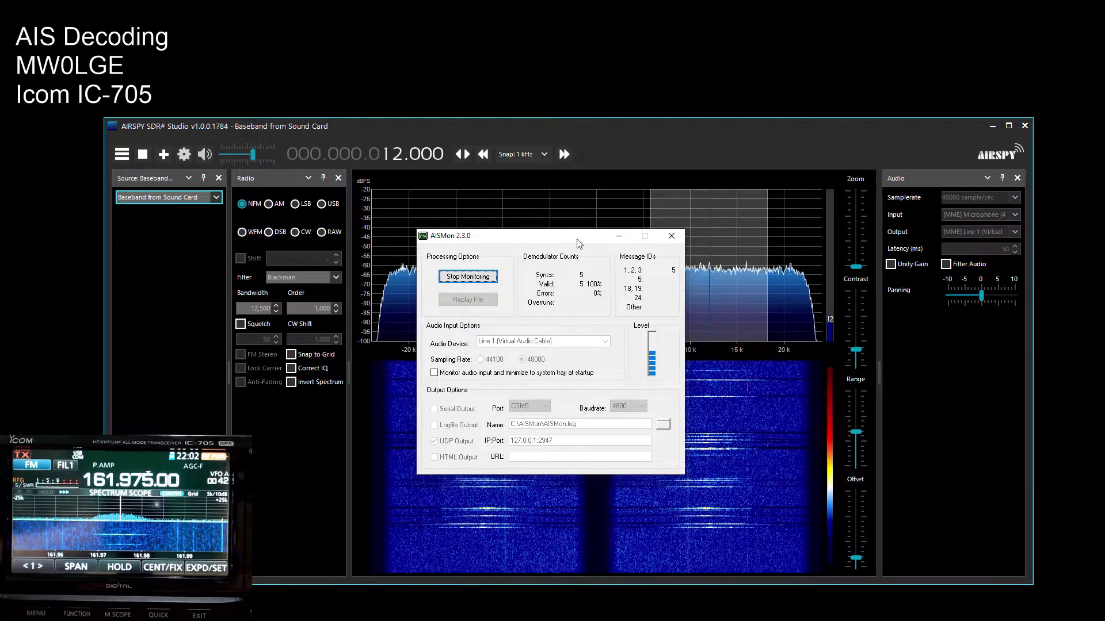
- Place AISMon on the left, narrow SDR# beside it, and set gain to 40 dB
drag(578, 243, 253, 270)
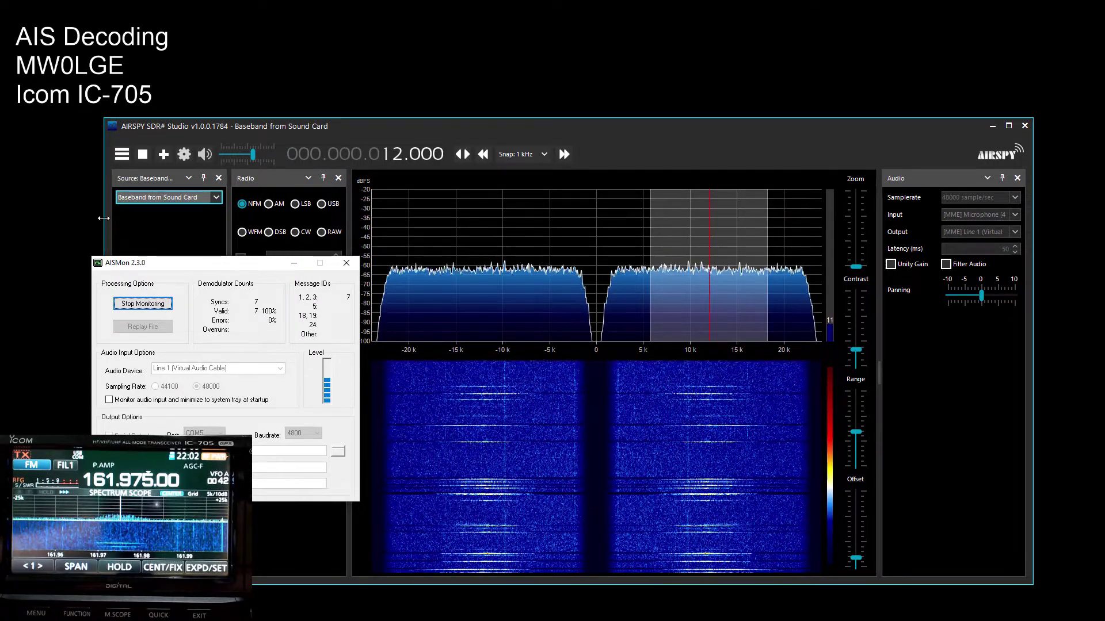
drag(102, 219, 367, 245)
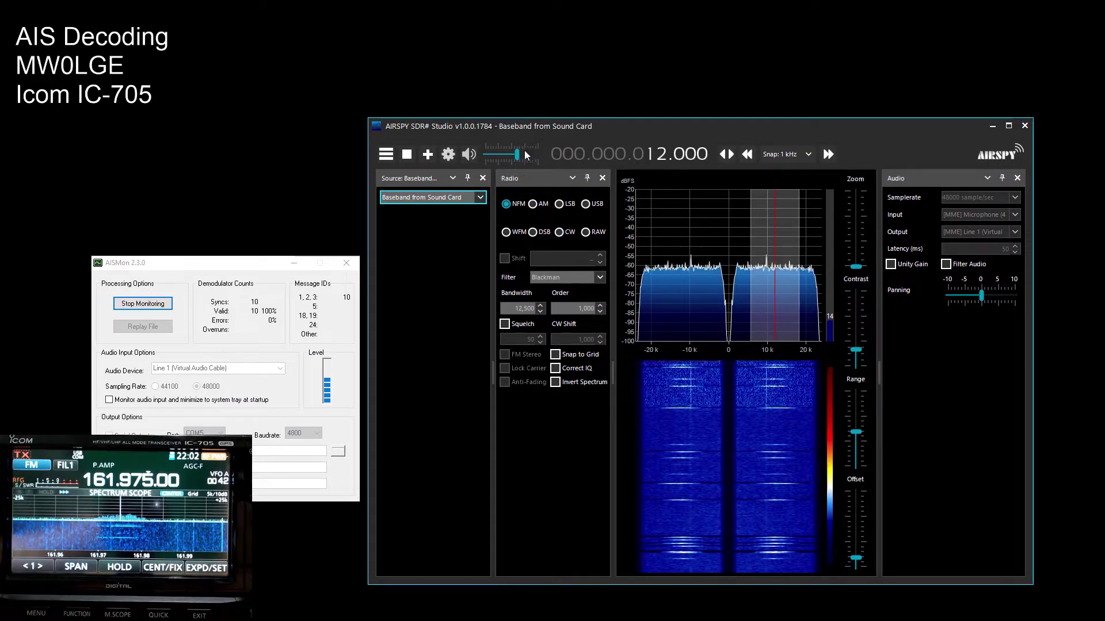
mouse_move(535, 164)
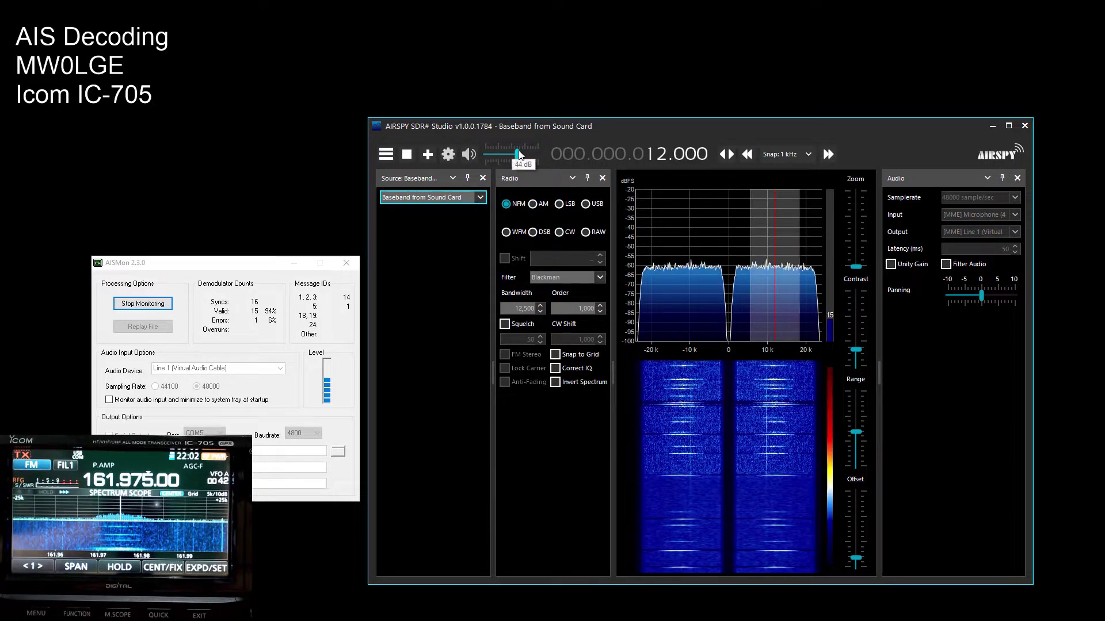
drag(517, 156, 499, 157)
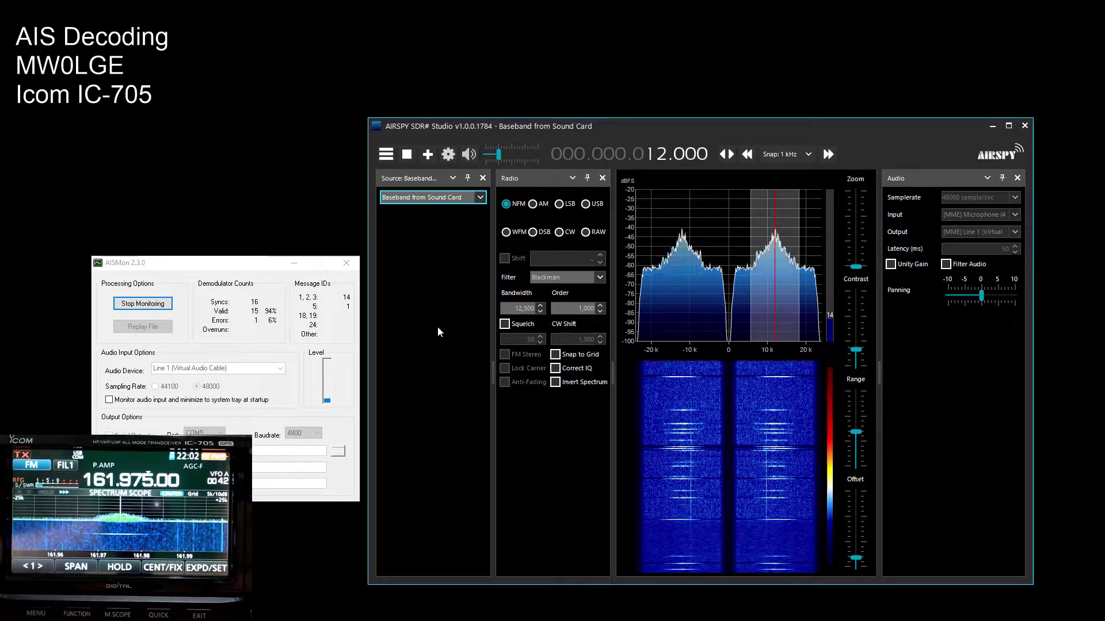
drag(499, 156, 519, 158)
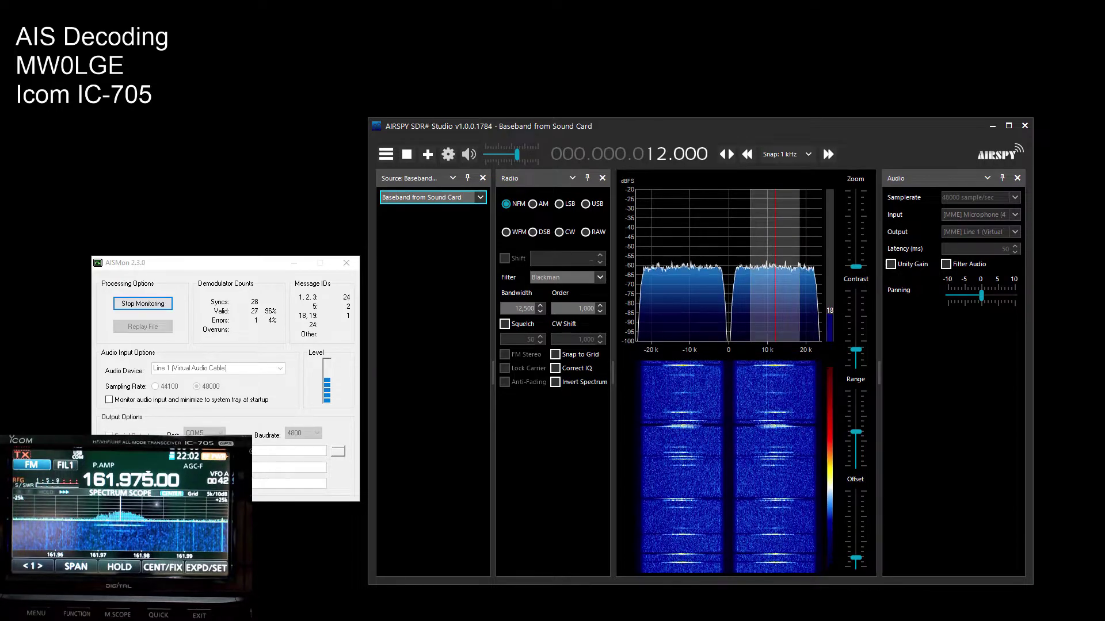
- Bring the OpenCPN chart forward, move it left and enlarge it
key(alt+Tab)
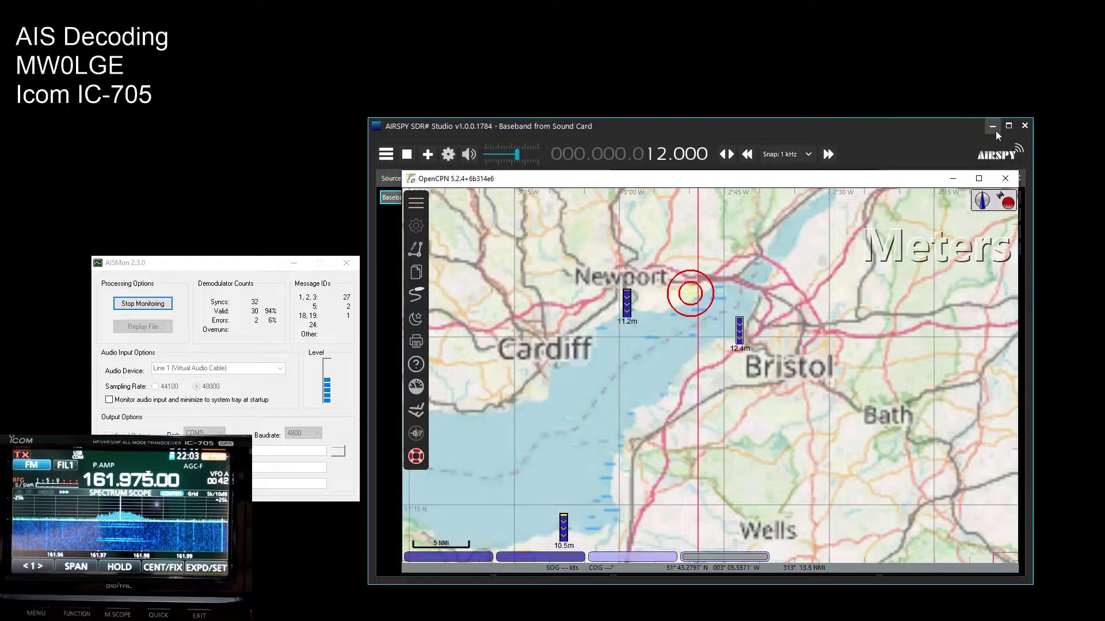
drag(901, 184, 588, 126)
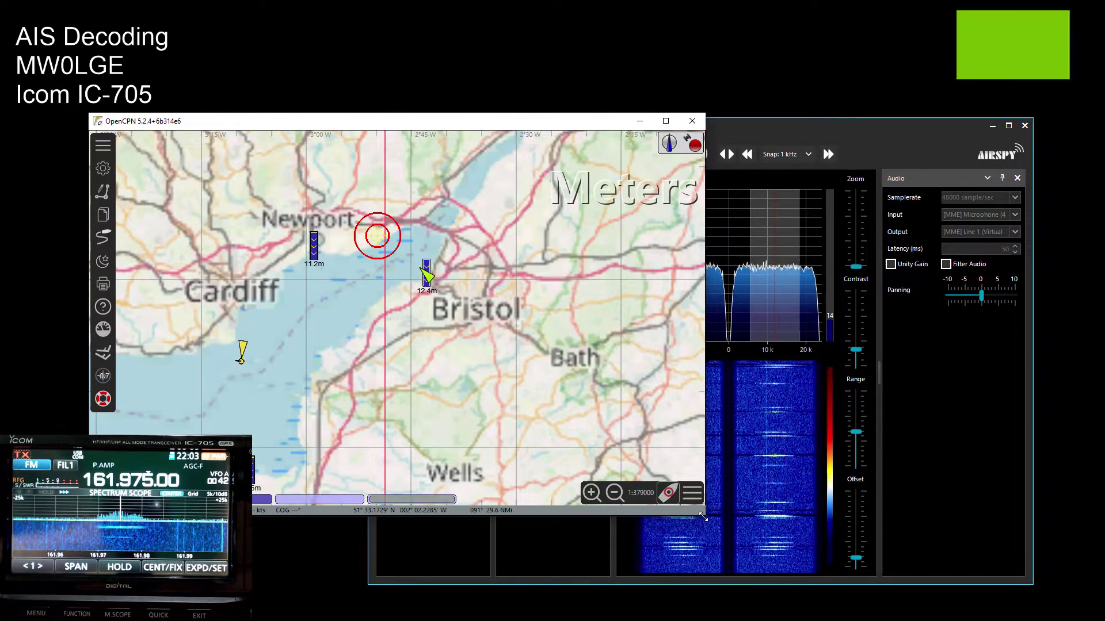
drag(701, 514, 1035, 568)
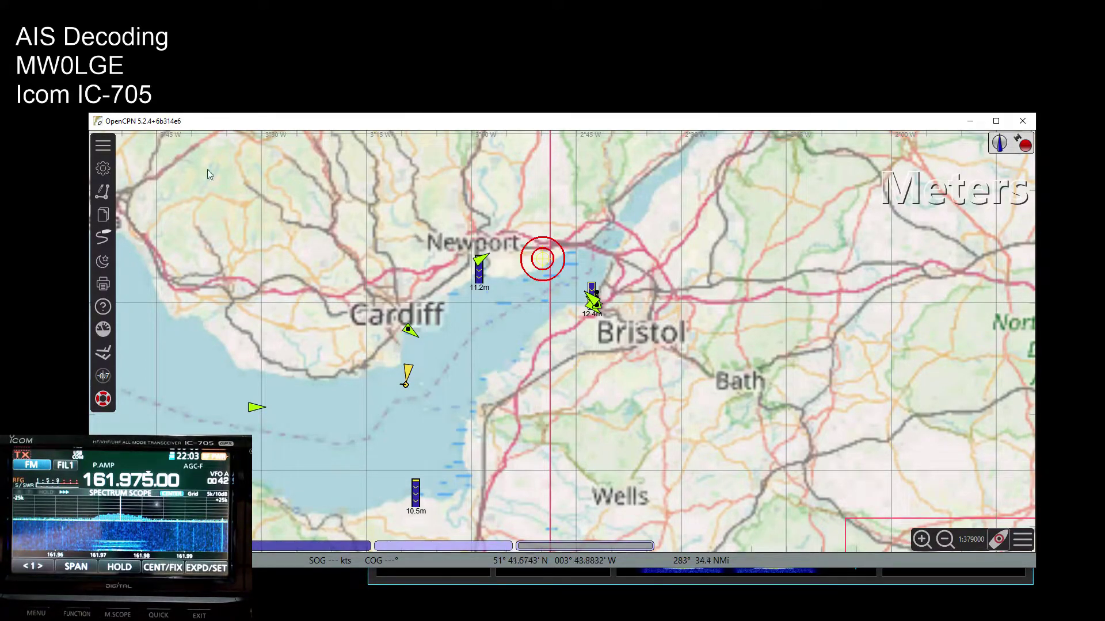
- In OpenCPN Options > Connections, remove the existing UDP connection
click(103, 168)
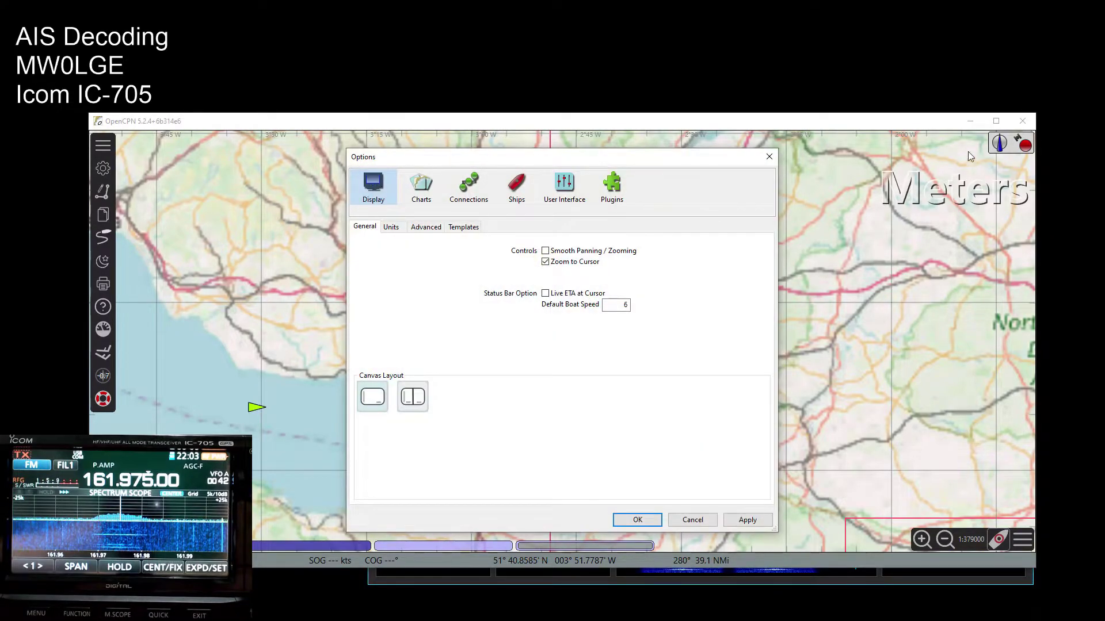
click(769, 156)
click(103, 168)
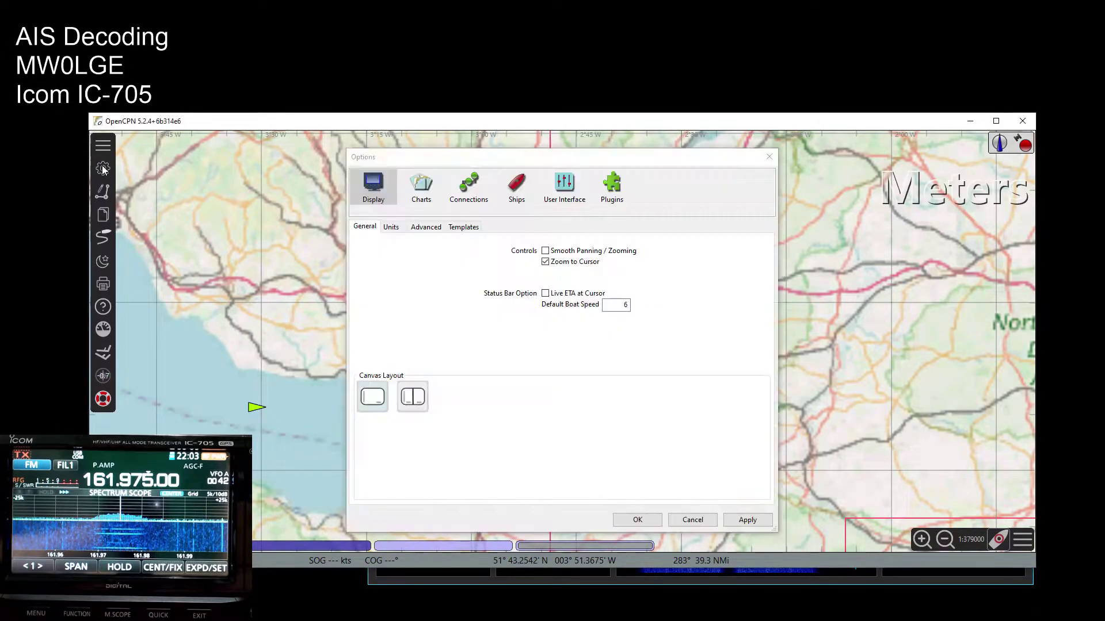
drag(507, 165, 469, 156)
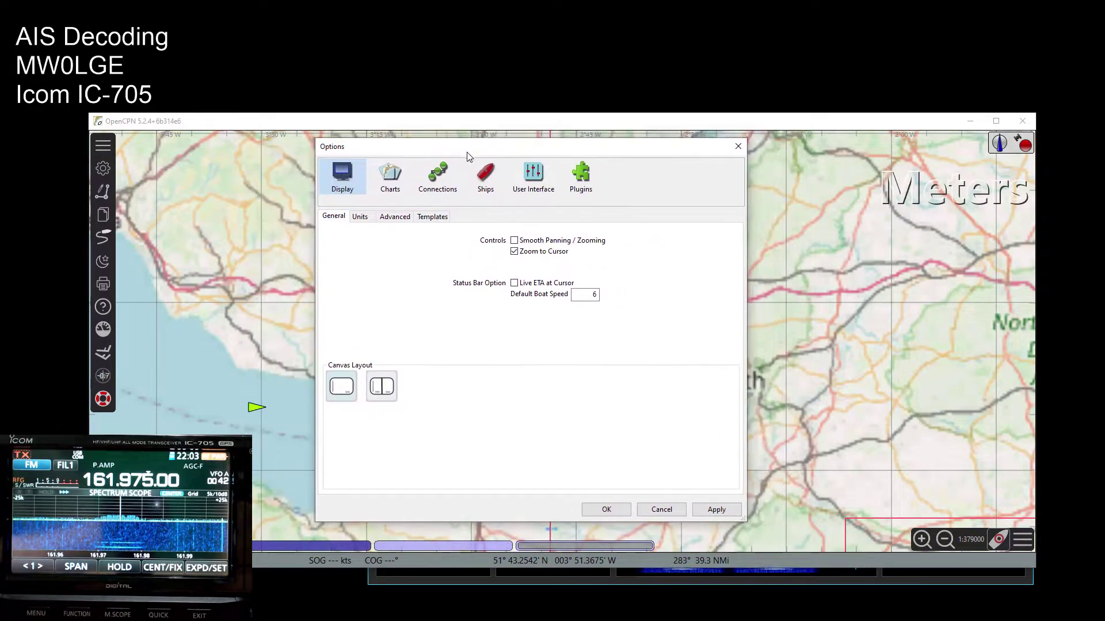
click(431, 185)
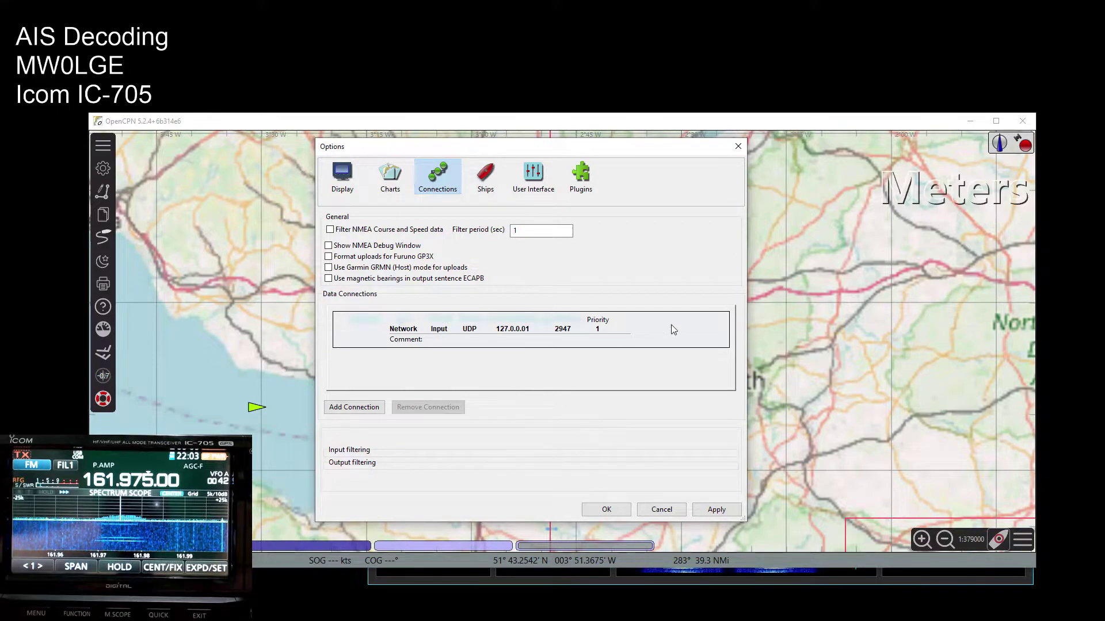
click(432, 339)
click(438, 408)
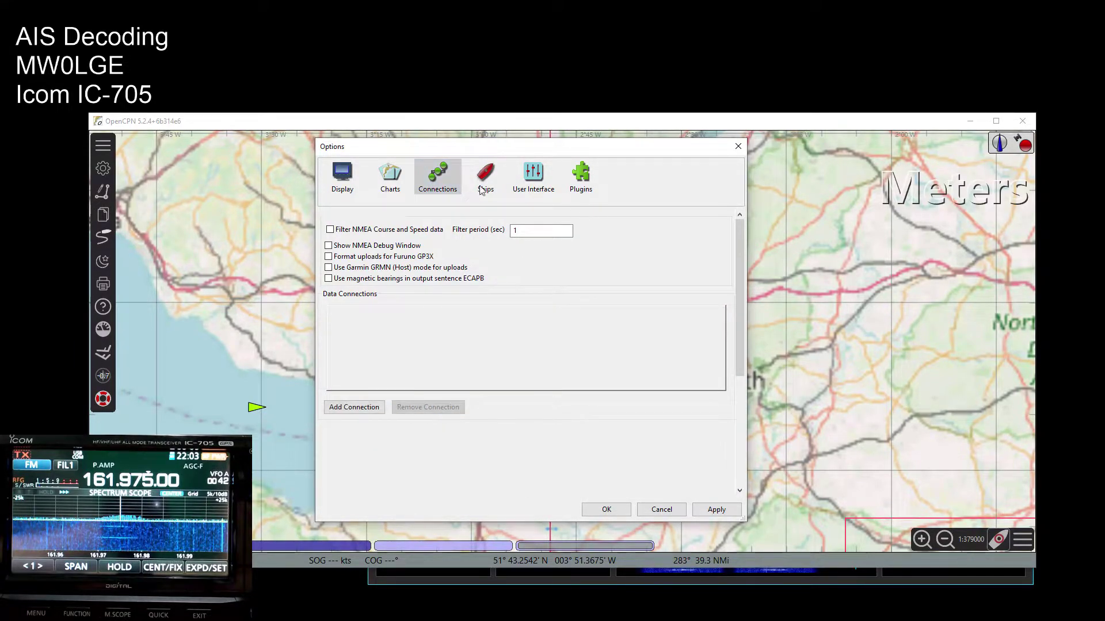
click(342, 176)
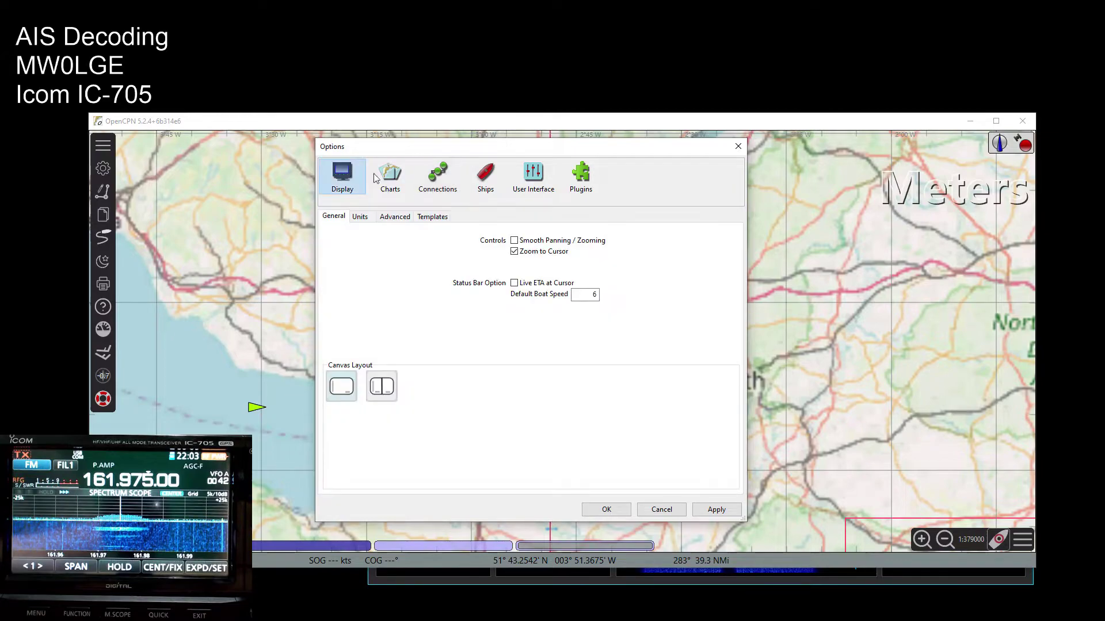
click(441, 180)
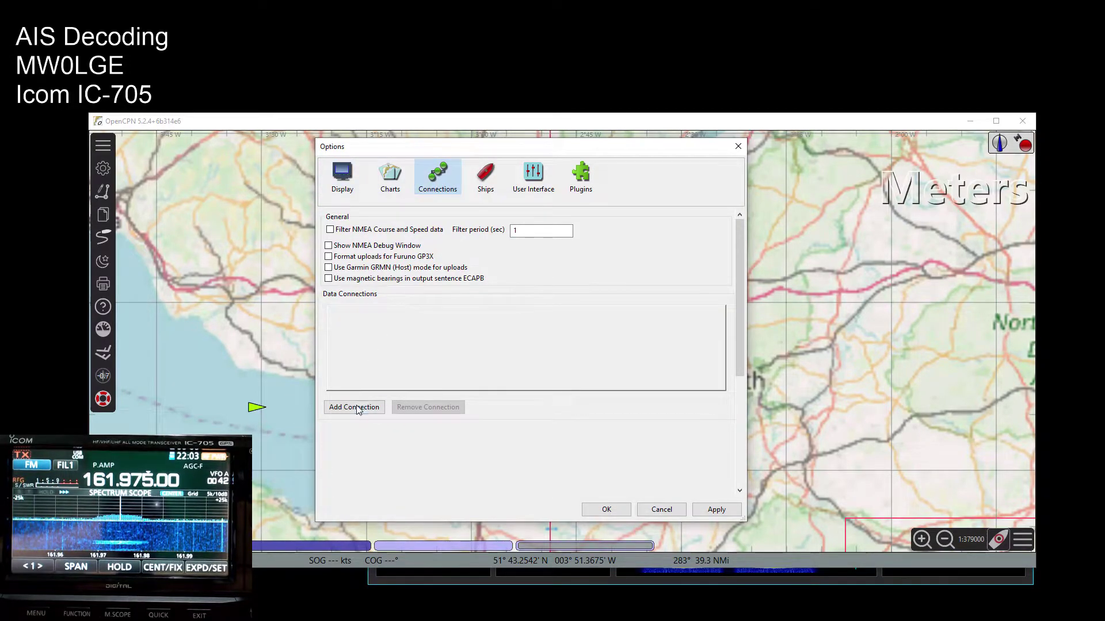
- Add a network UDP connection at 127.0.0.1 port 2947 and apply it
click(354, 408)
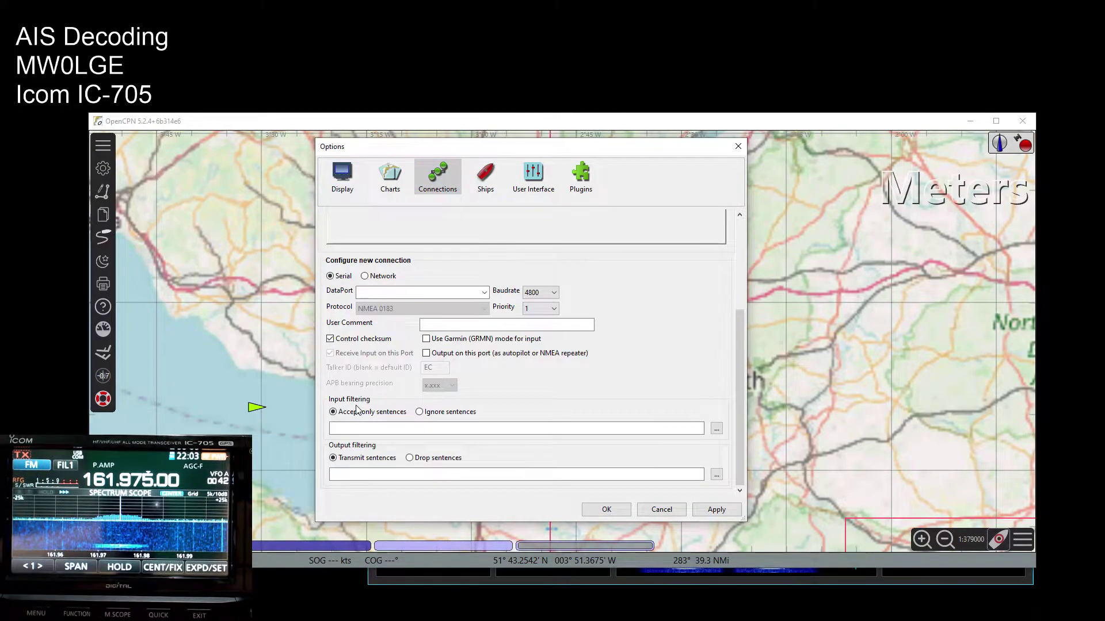
click(380, 276)
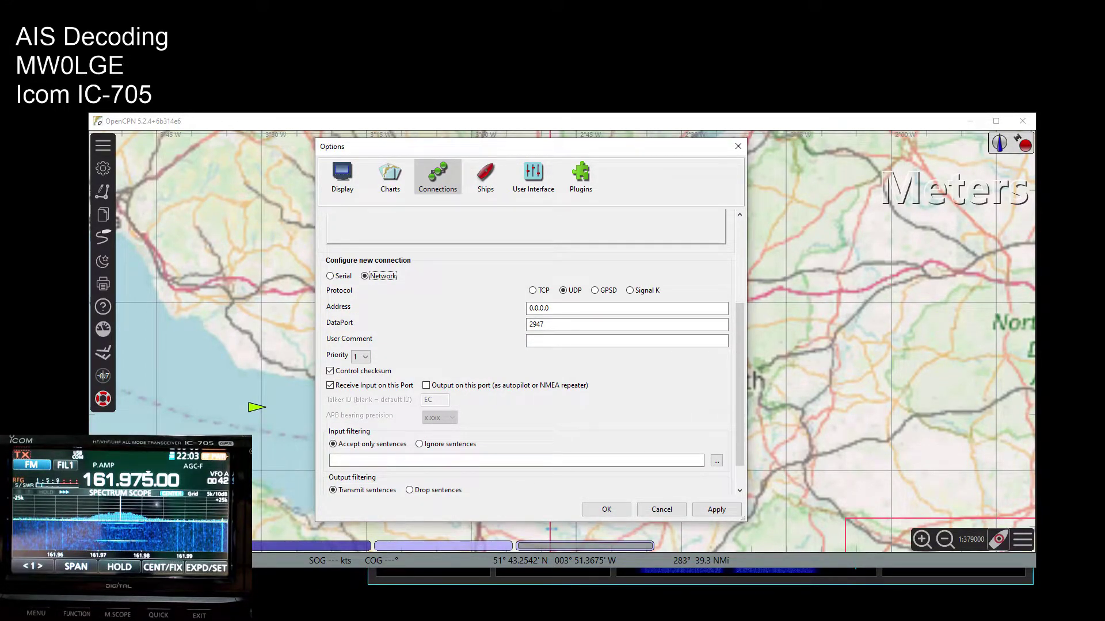
key(alt+Tab)
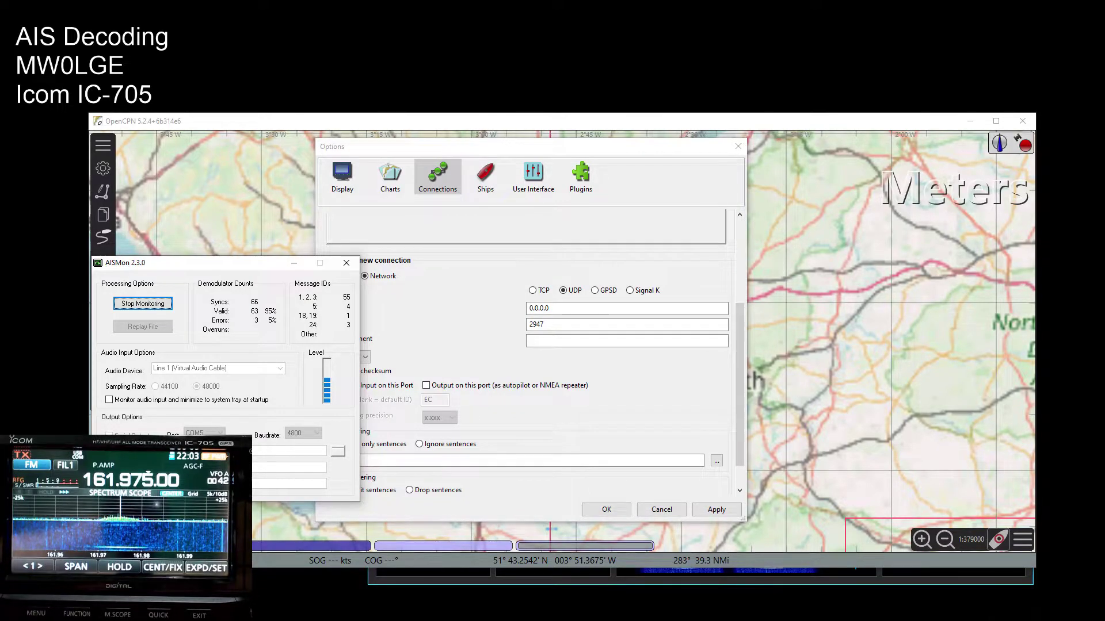
double_click(573, 324)
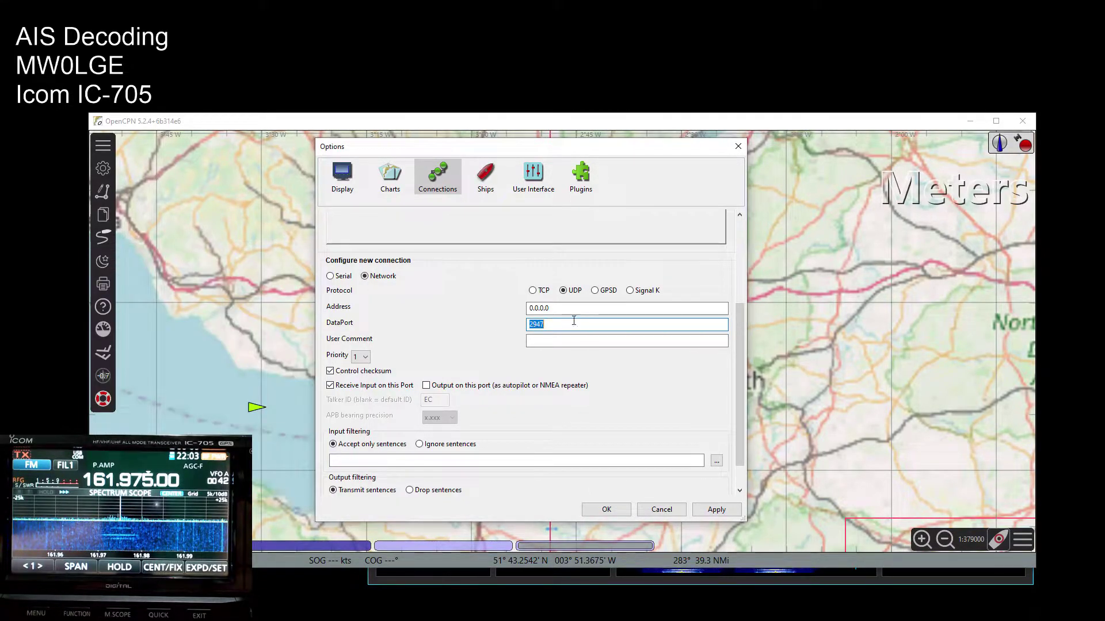
double_click(562, 309)
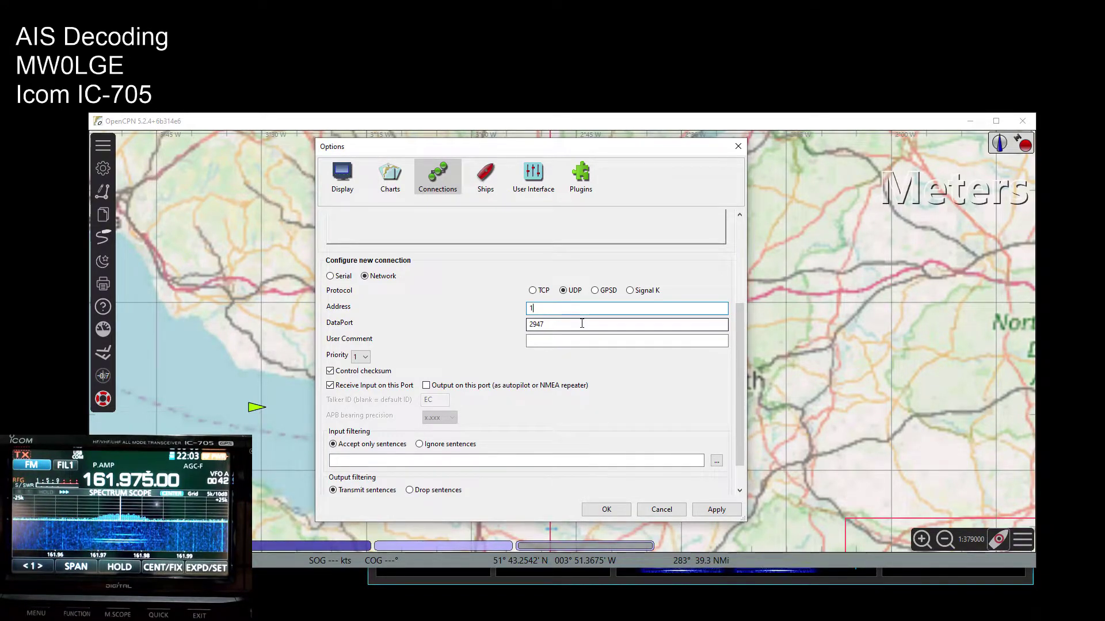
text(127.o)
key(BackSpace)
text(0.0.1)
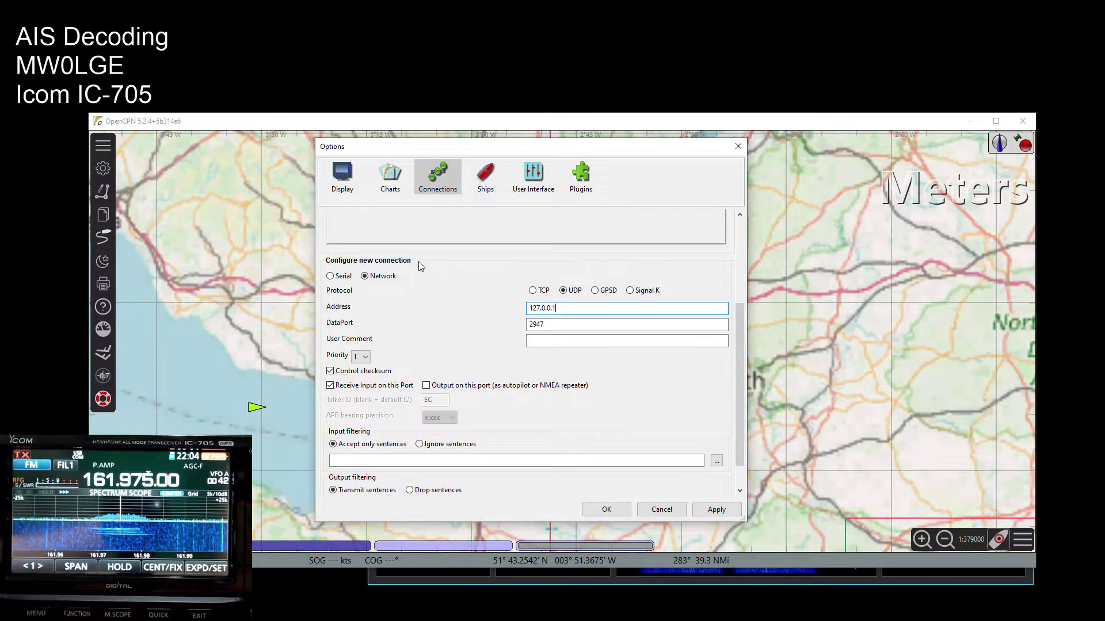
click(717, 510)
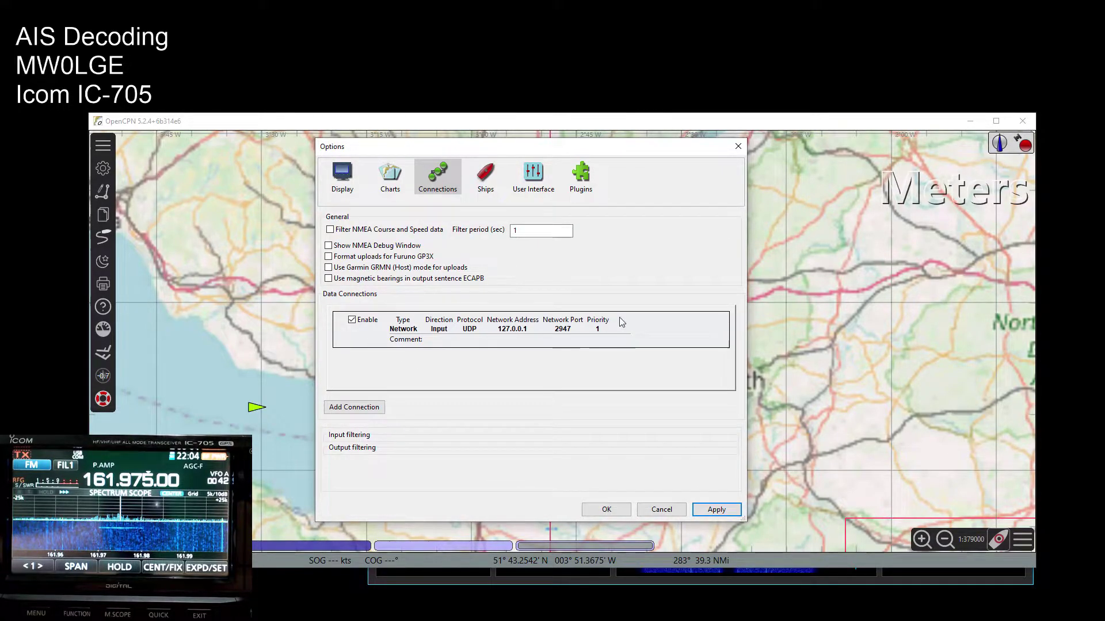
- Show the NMEA debug window, check the !AIVDM sentences arriving via UDP 127.0.0.1:2947, then close it
click(329, 246)
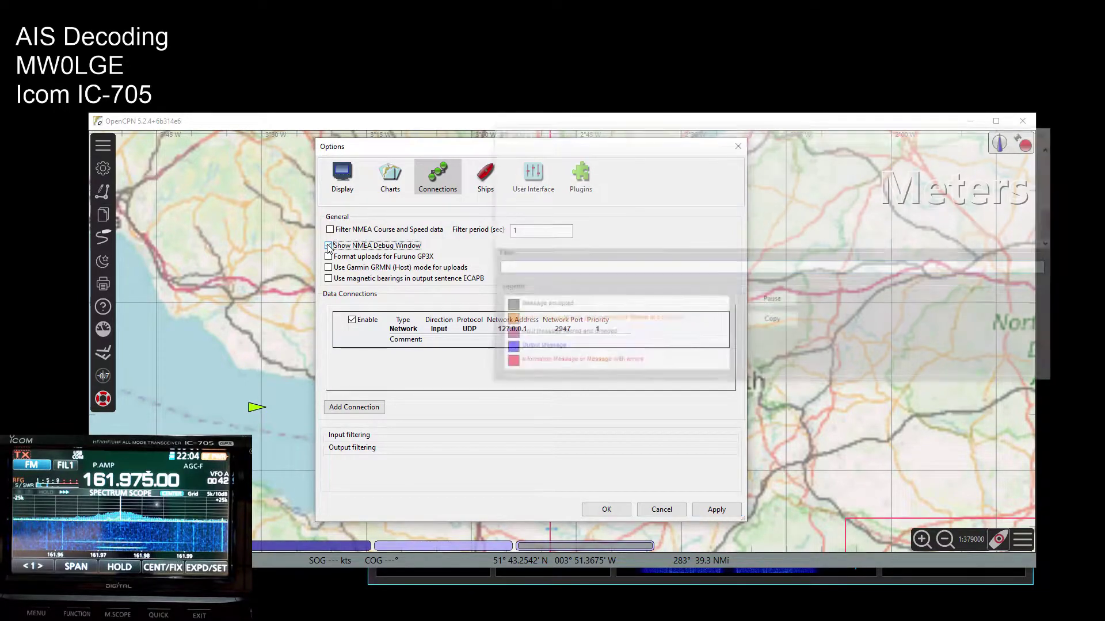
drag(812, 142, 756, 237)
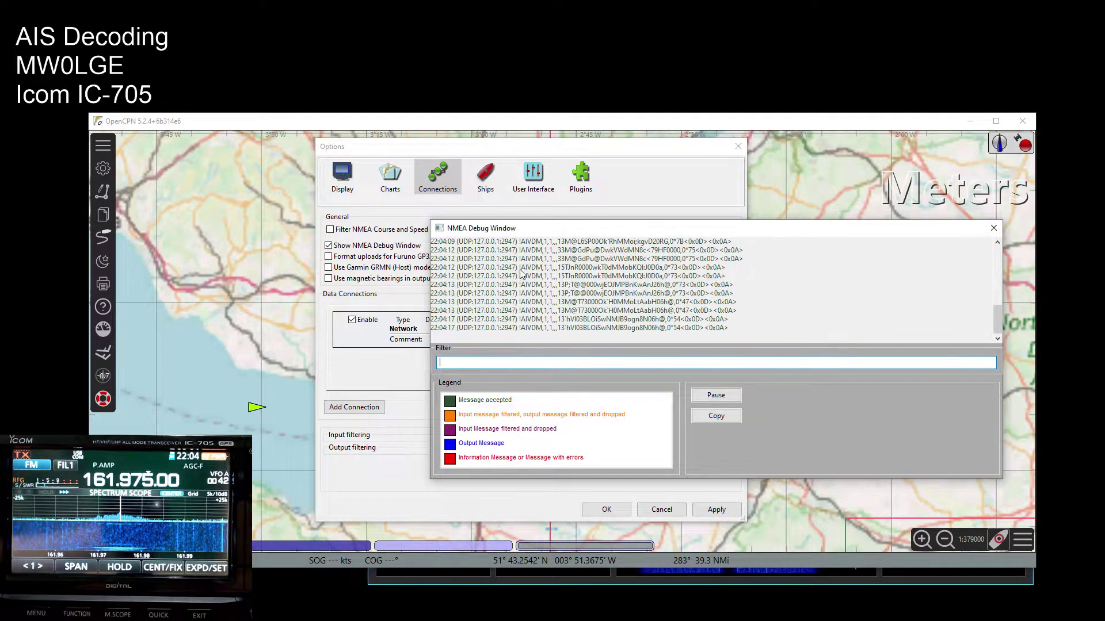
click(993, 228)
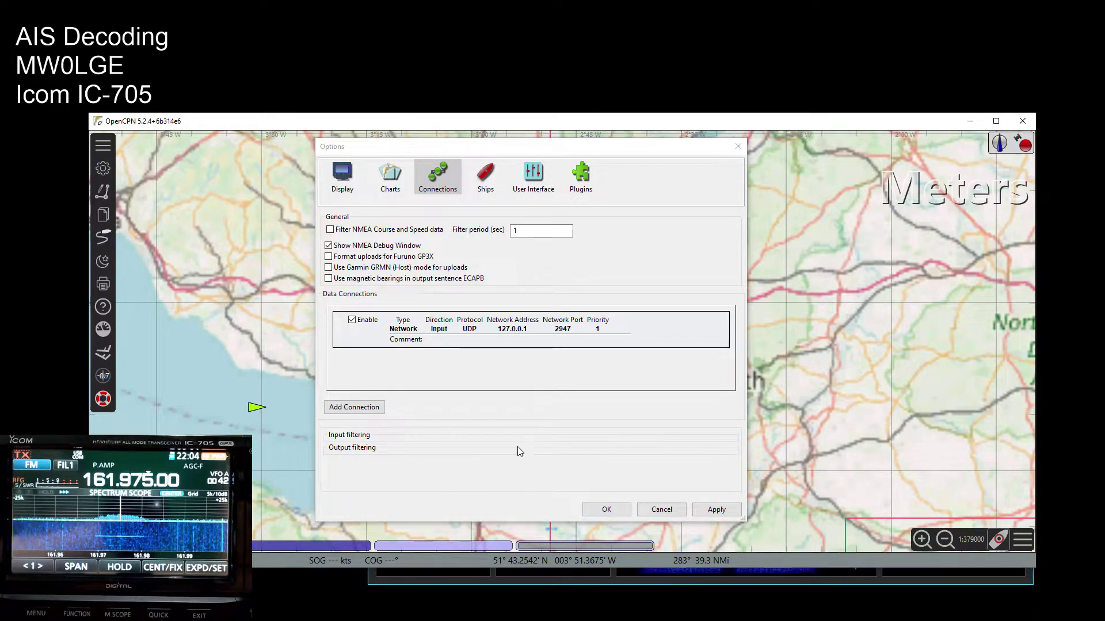
click(621, 509)
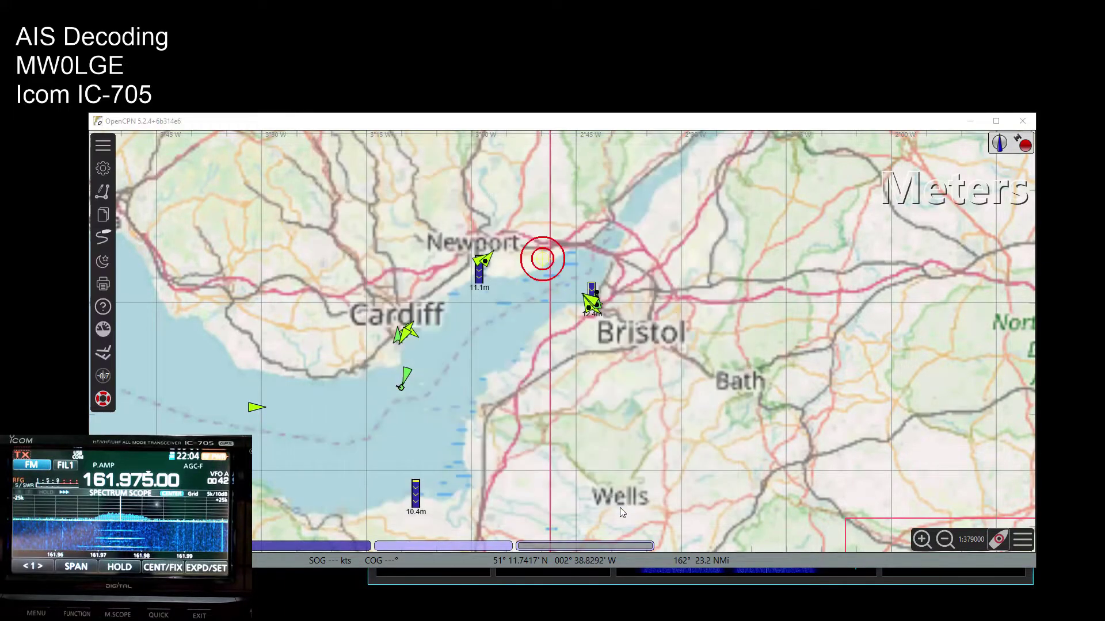
scroll(489, 338, down, 2)
scroll(482, 354, up, 2)
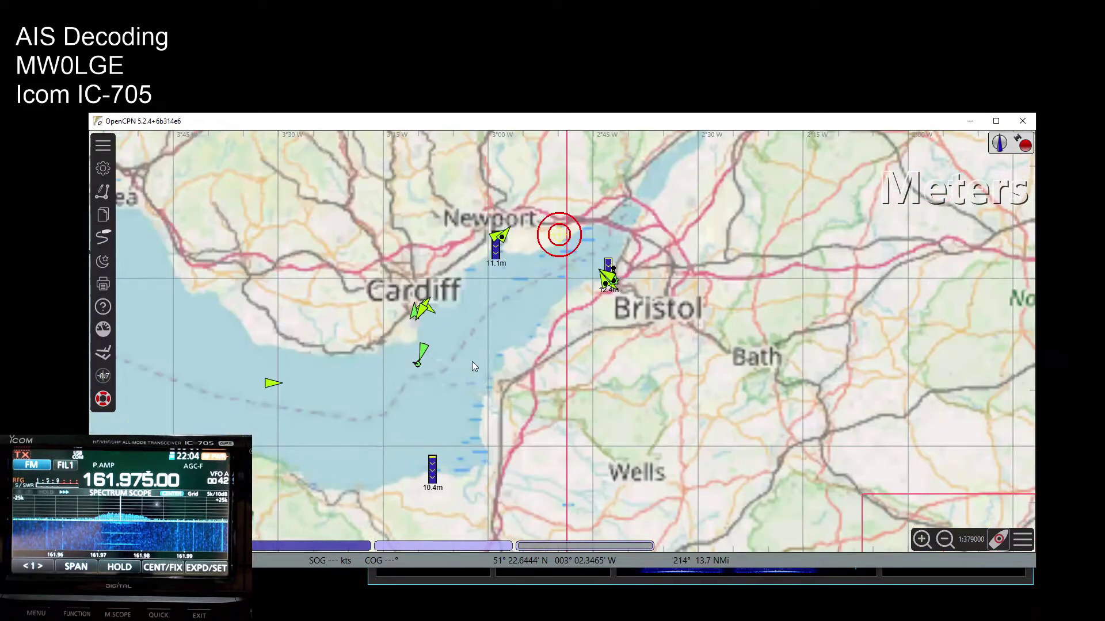
drag(564, 353, 592, 386)
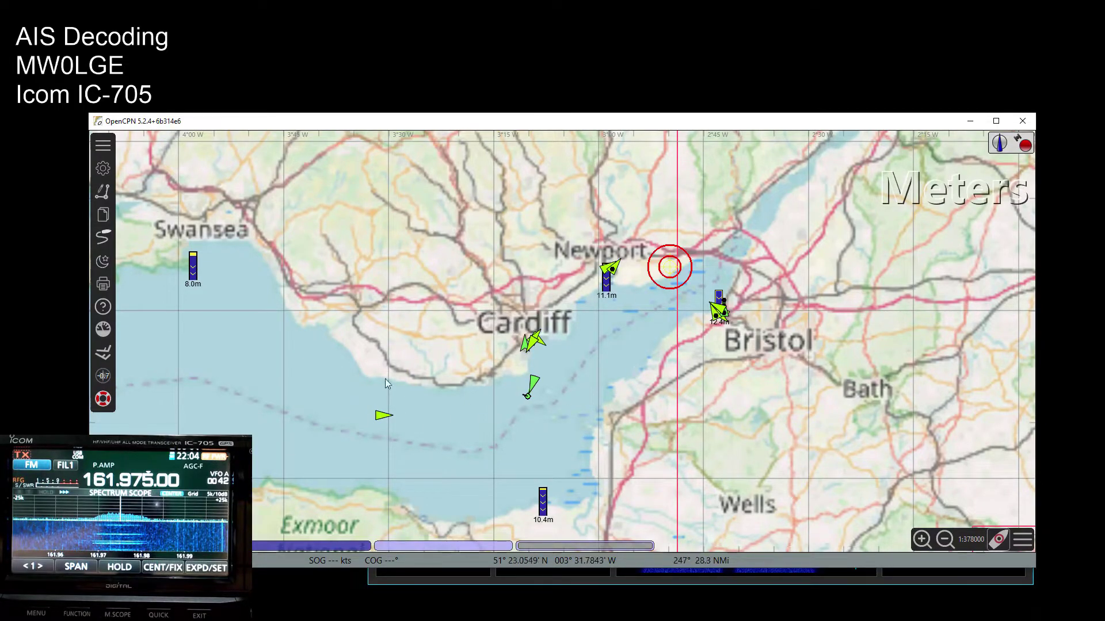
right_click(383, 418)
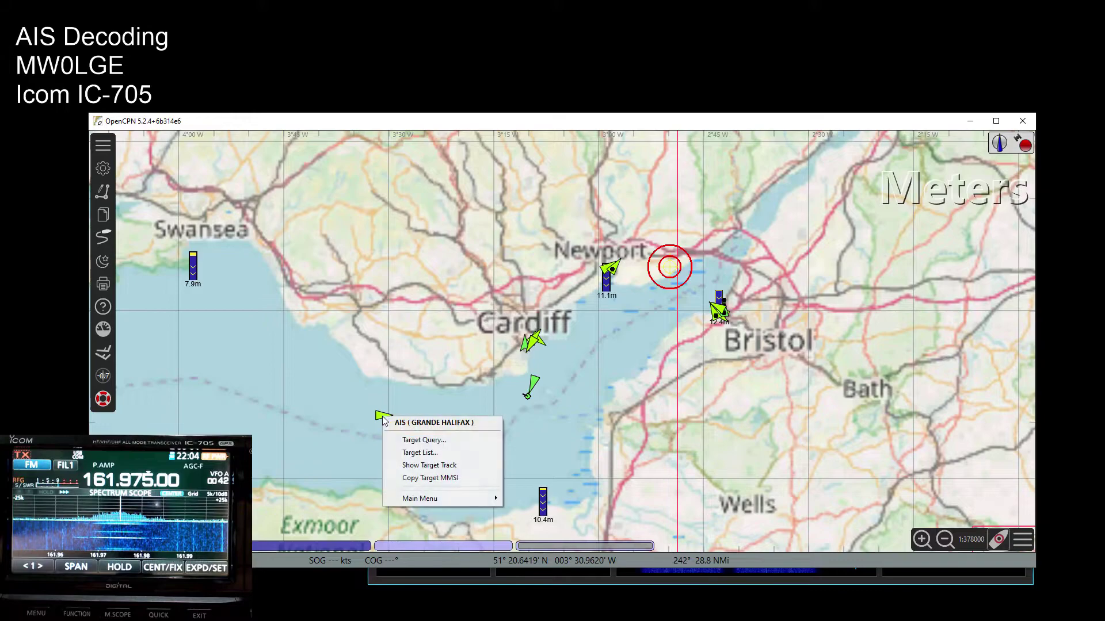
click(424, 440)
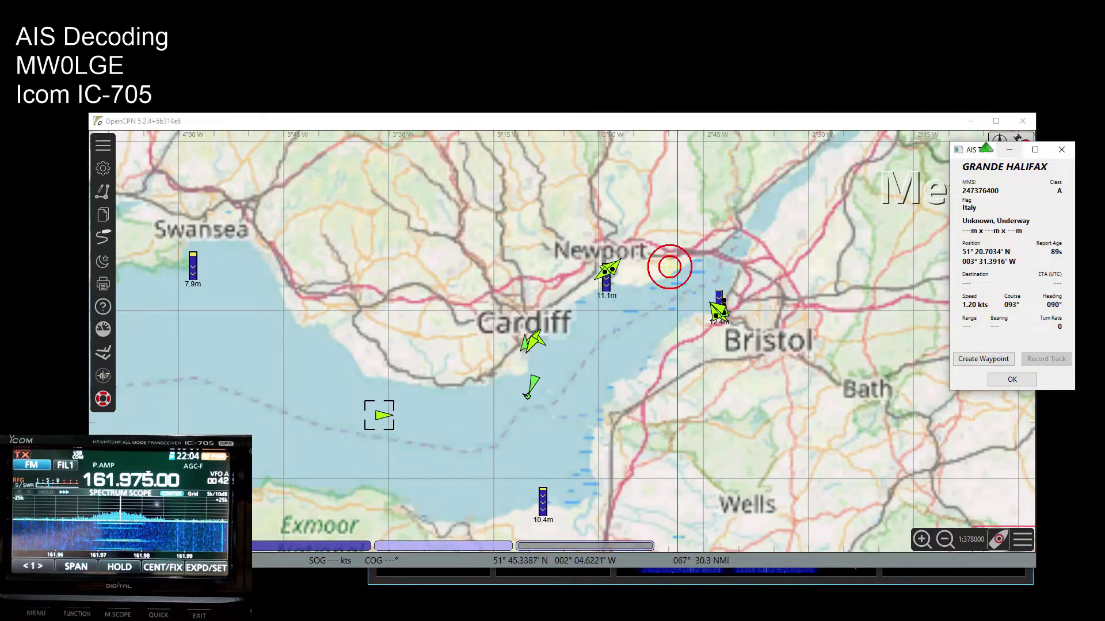
click(1062, 150)
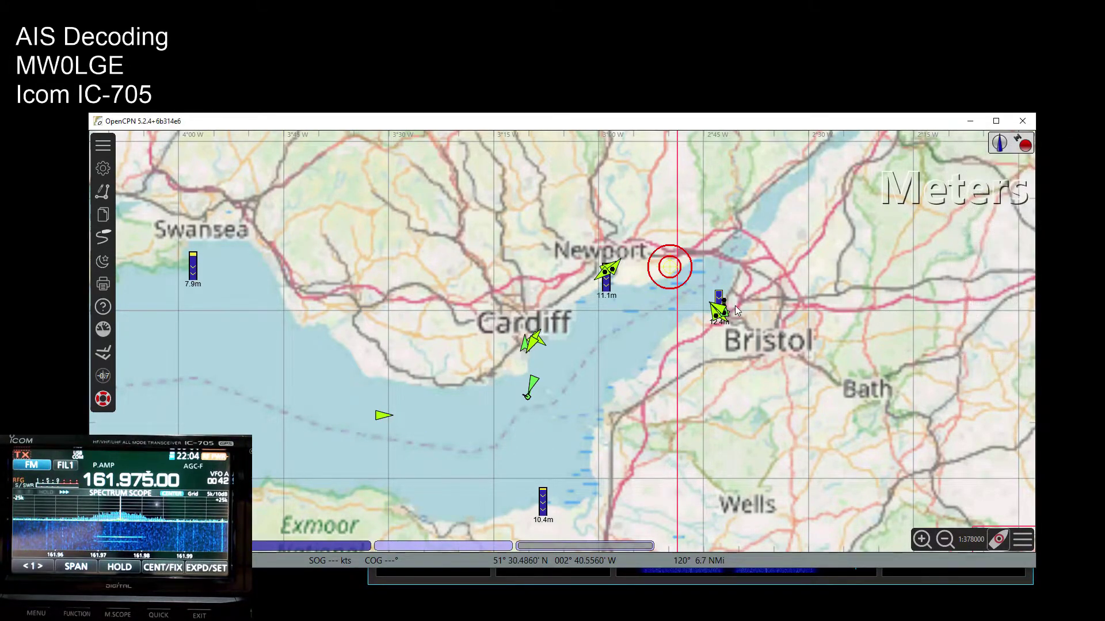
scroll(734, 308, up, 2)
scroll(716, 340, up, 2)
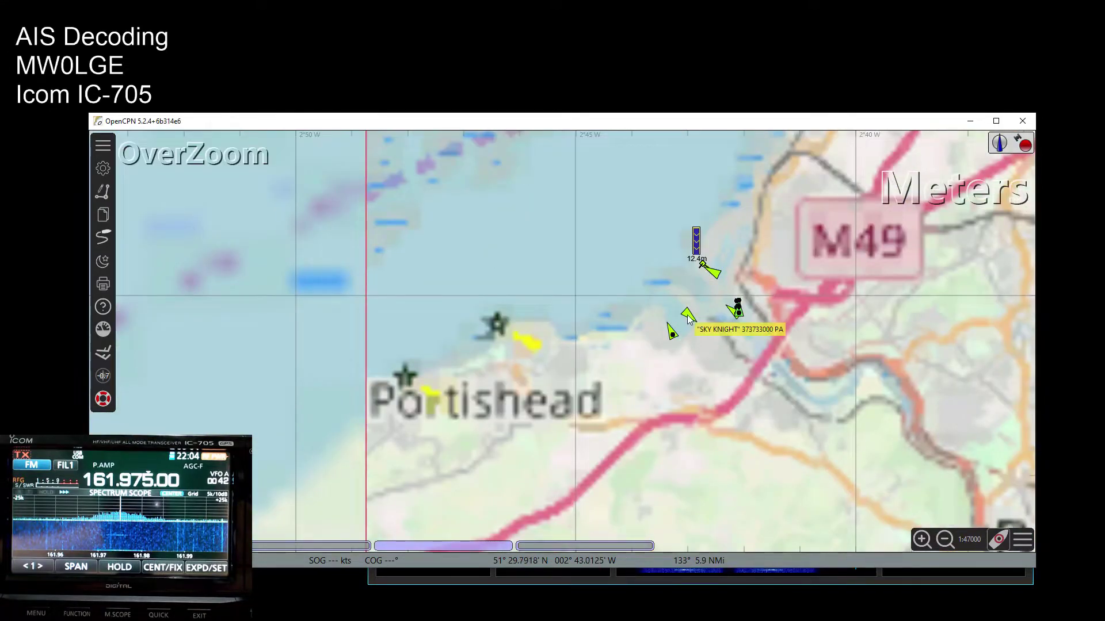
right_click(687, 315)
click(741, 336)
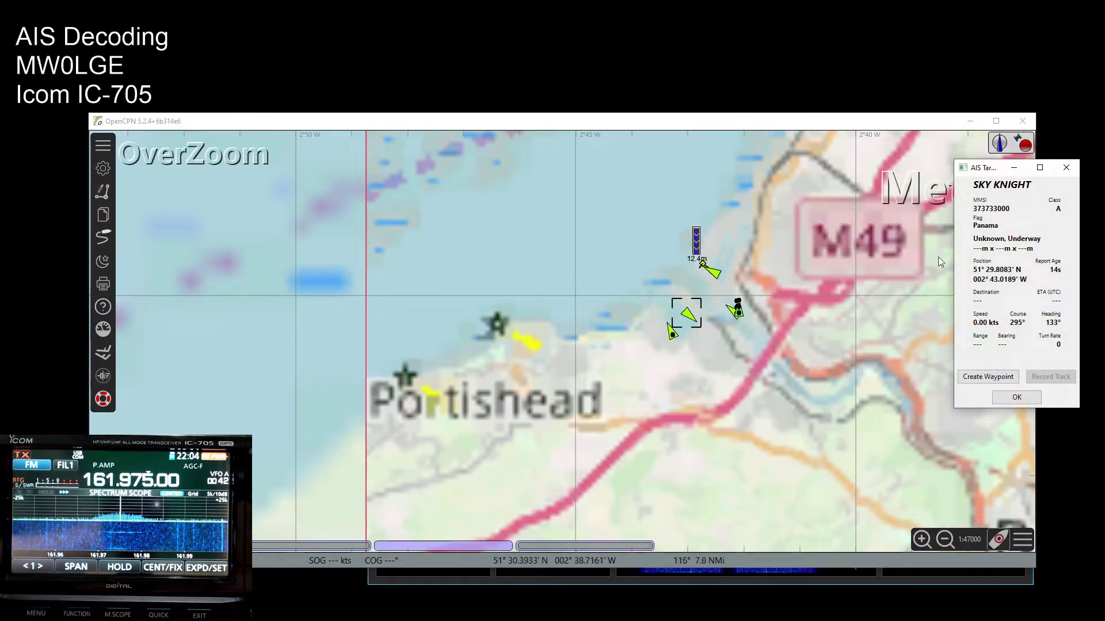
click(1066, 168)
scroll(518, 376, down, 4)
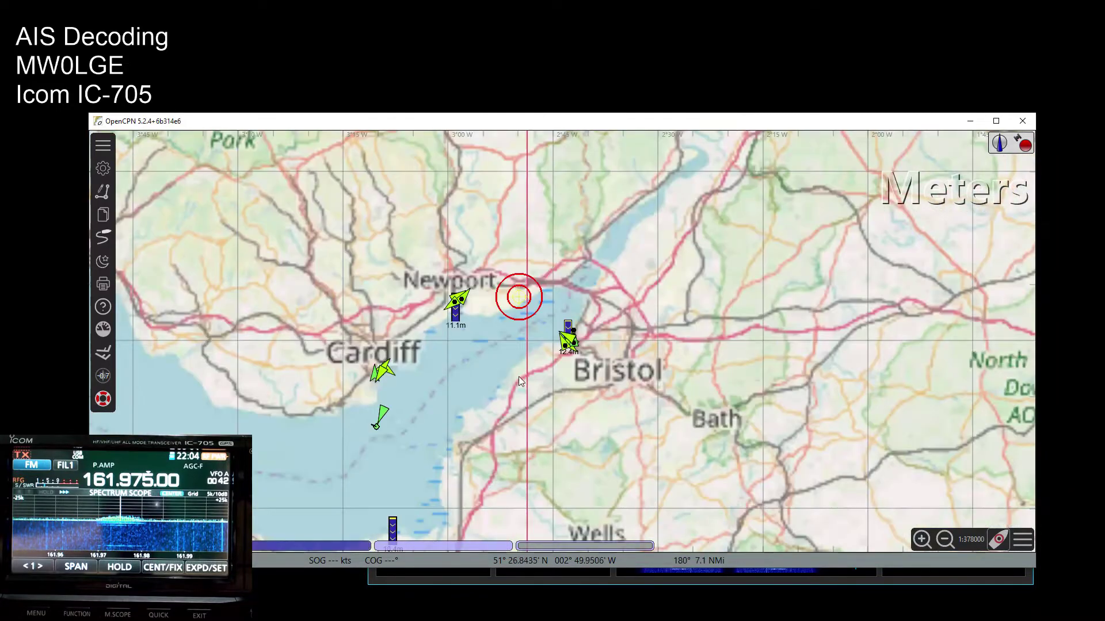
scroll(473, 356, up, 2)
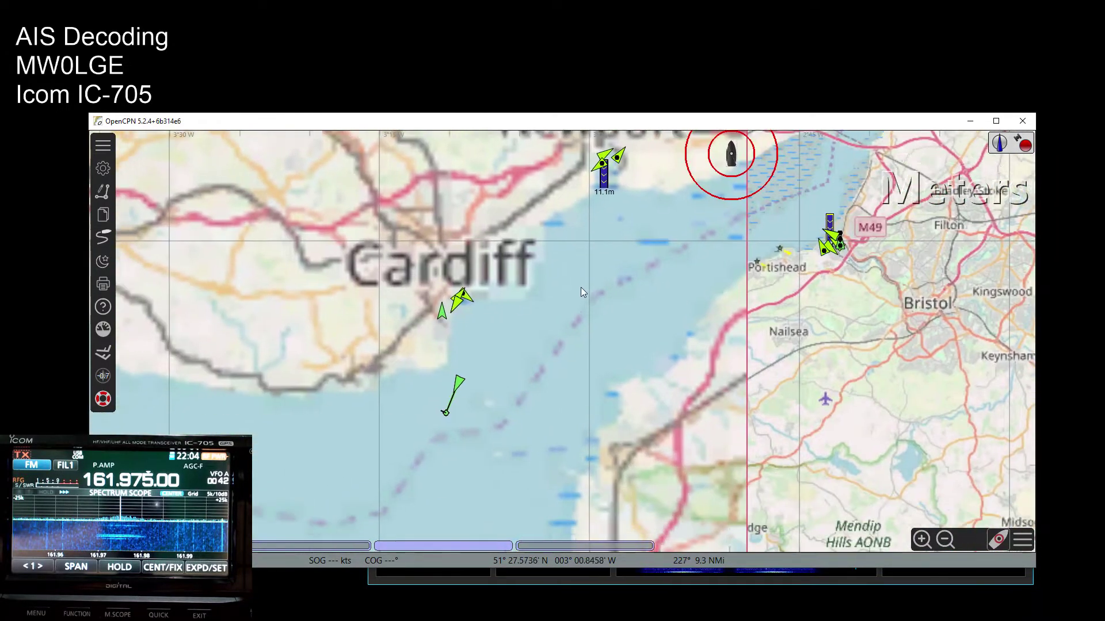
scroll(573, 330, down, 2)
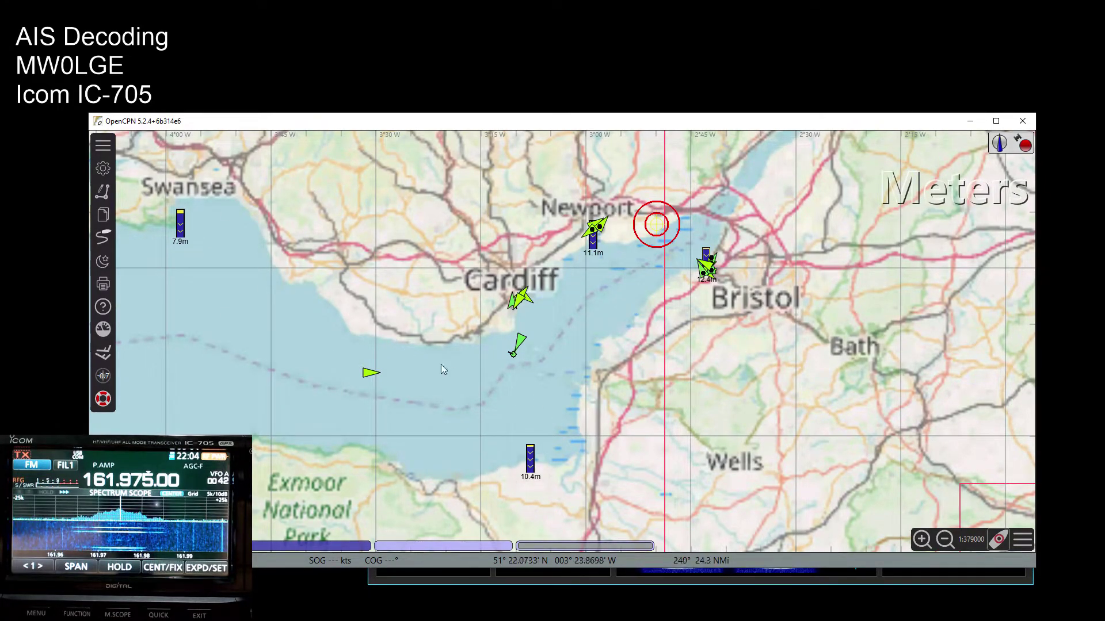
- Move the own-ship marker to the coast west of Cardiff, then back beside Newport
right_click(316, 279)
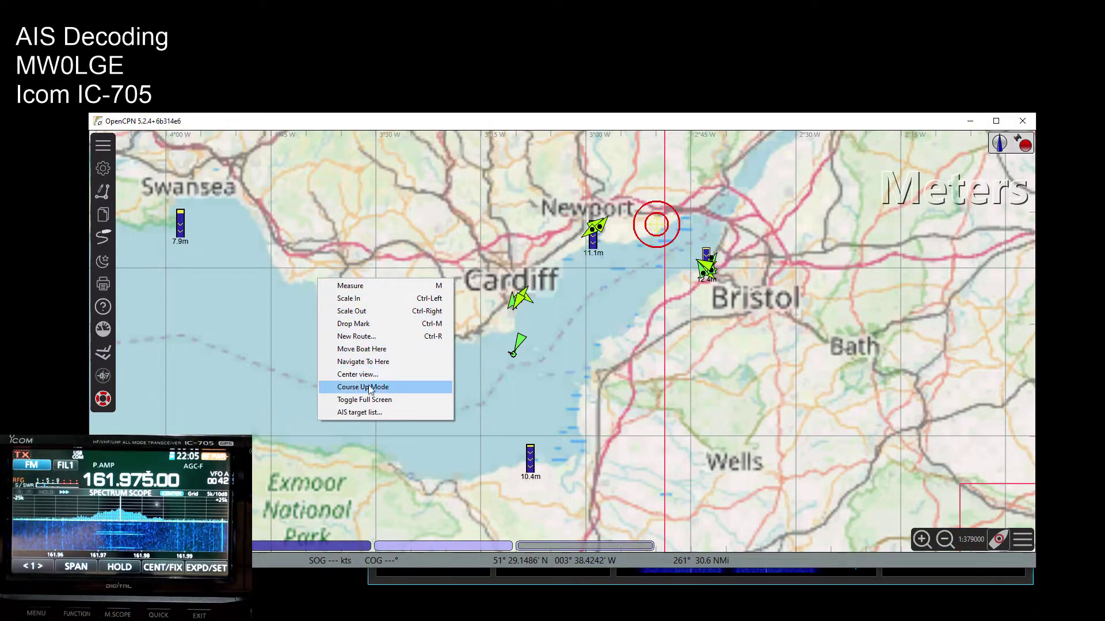
click(374, 345)
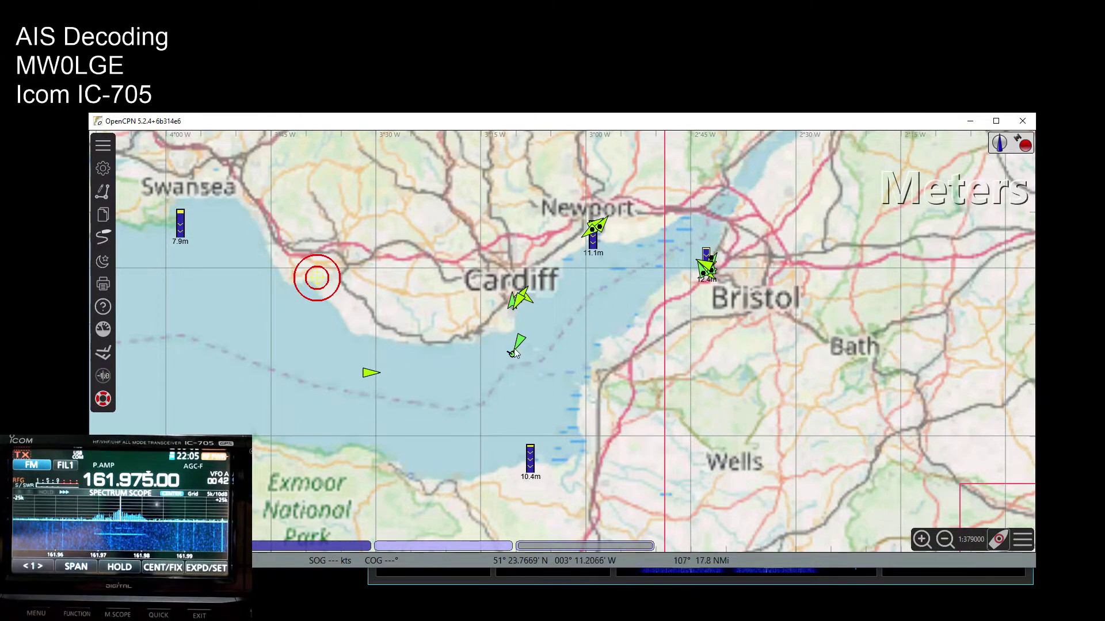
right_click(661, 226)
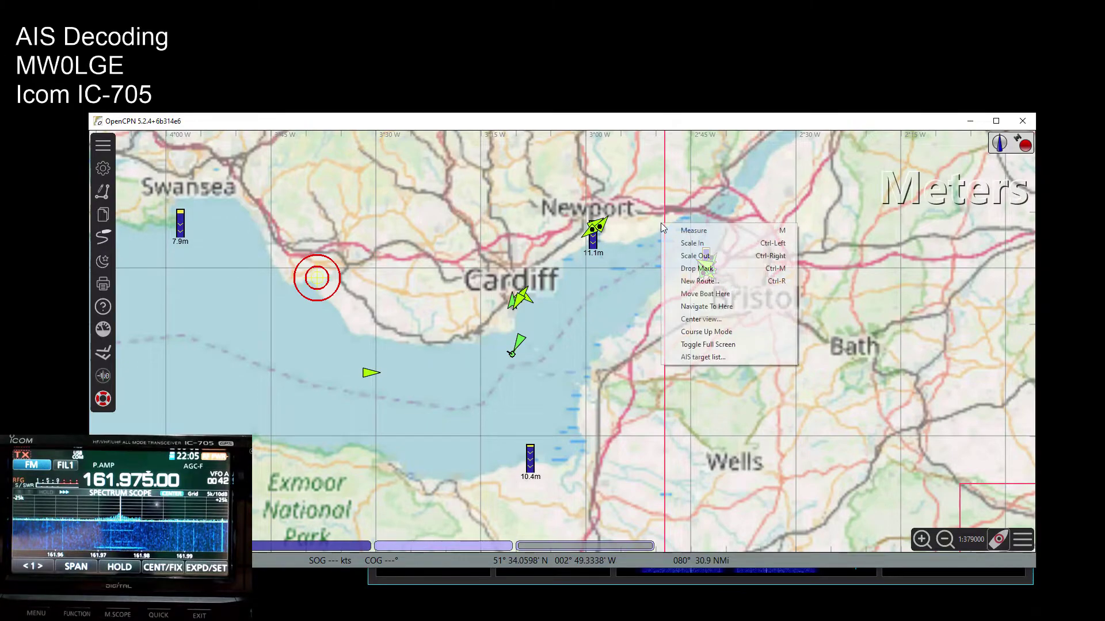
click(705, 294)
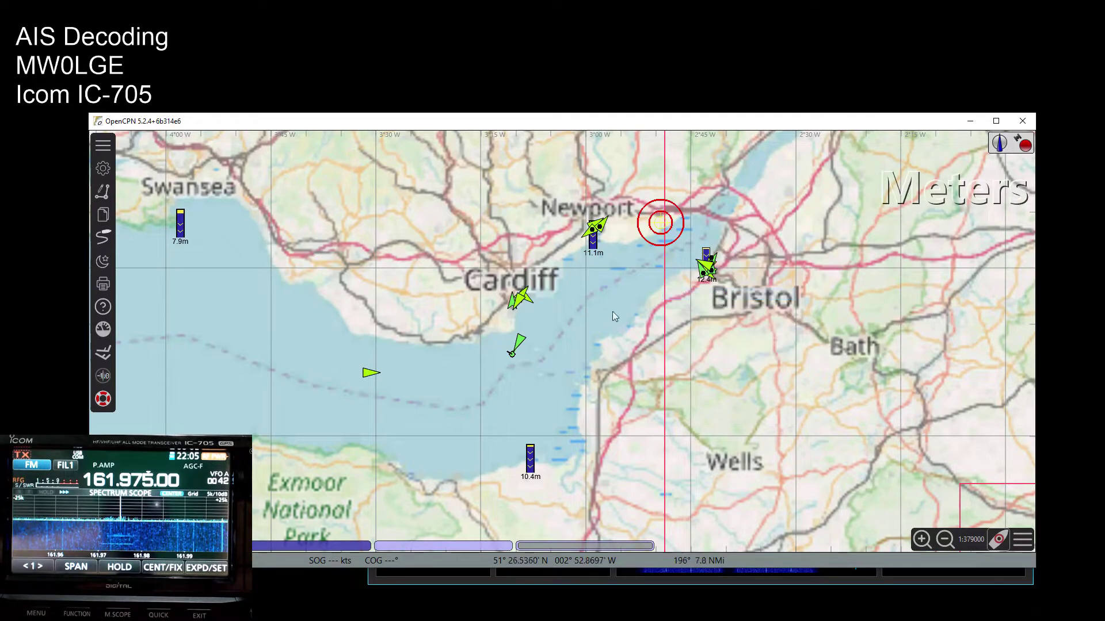
right_click(357, 276)
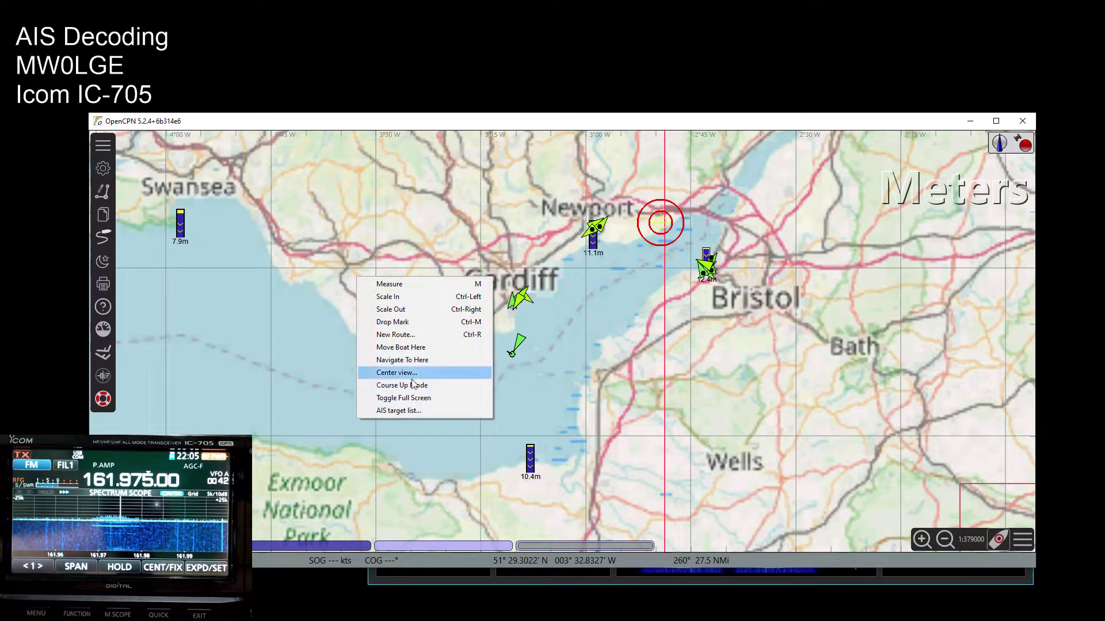
click(418, 409)
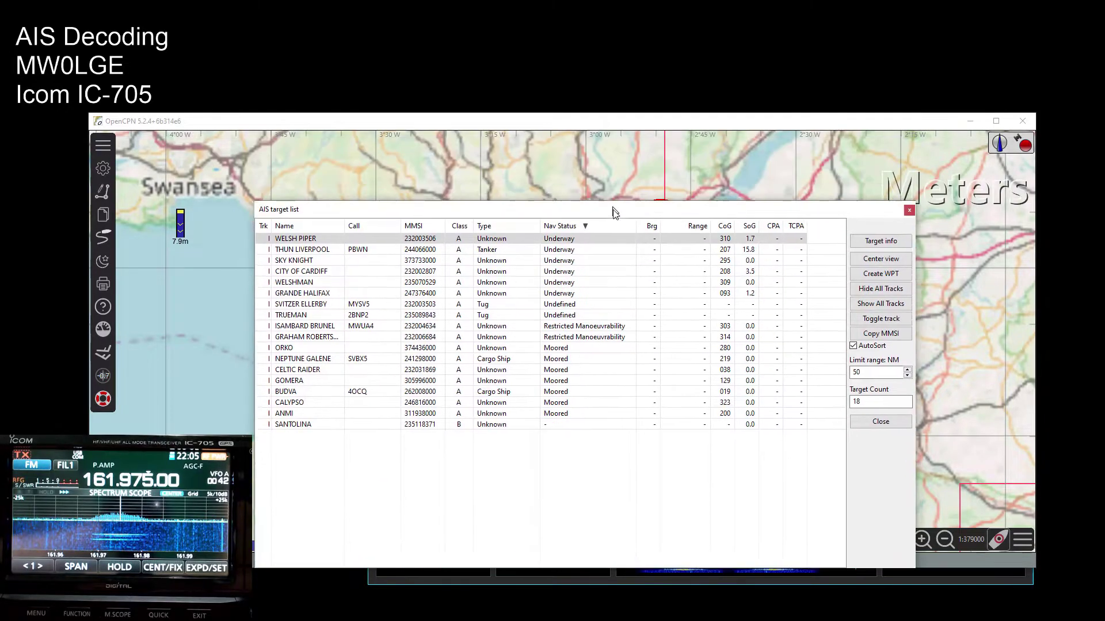
drag(614, 213, 595, 218)
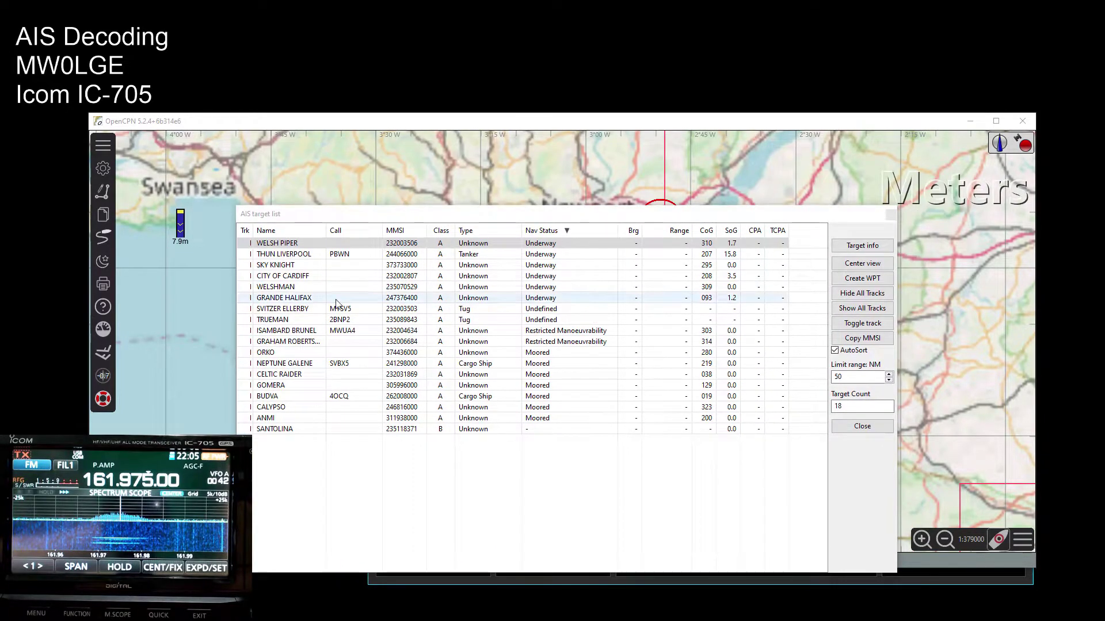
double_click(863, 374)
key(Tab)
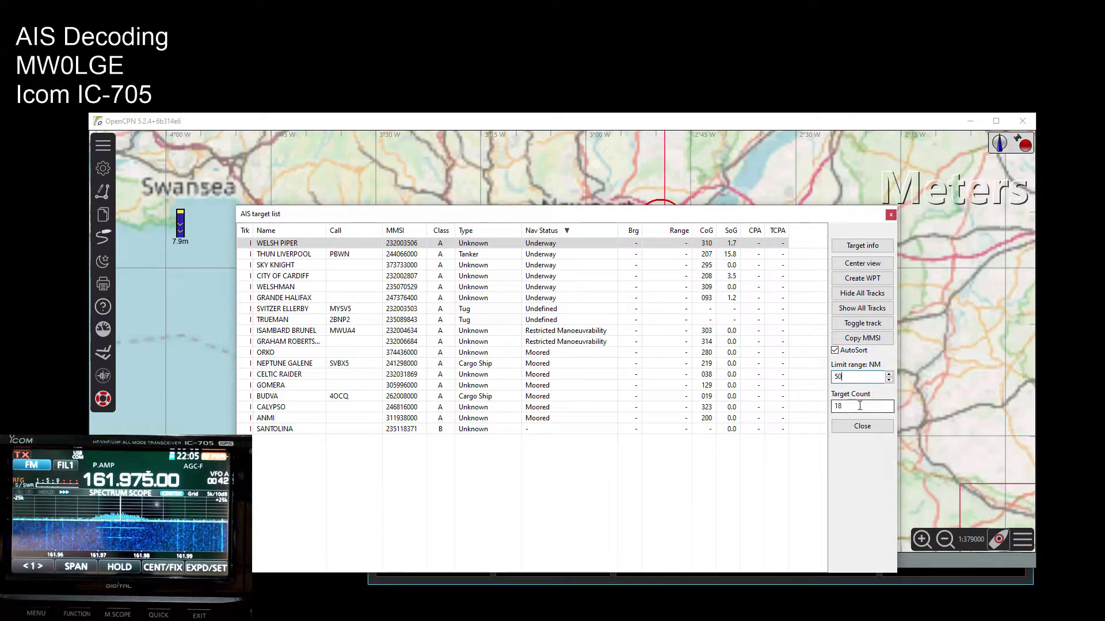
- Close the AIS target list, shrink the chart to half width and shift it down-right
click(890, 215)
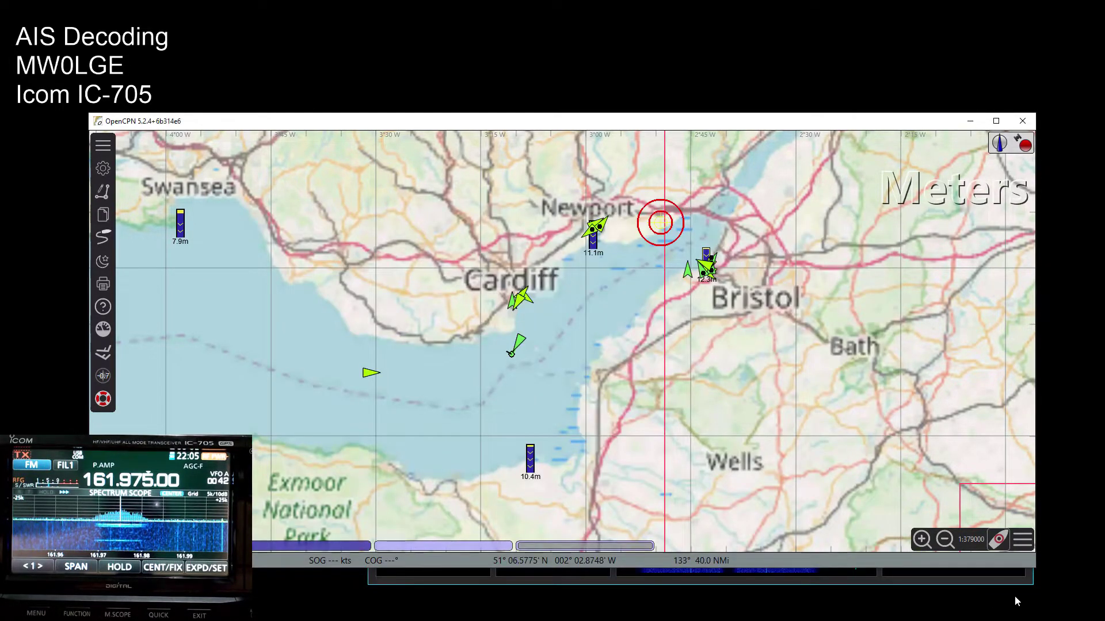
drag(1034, 572, 611, 471)
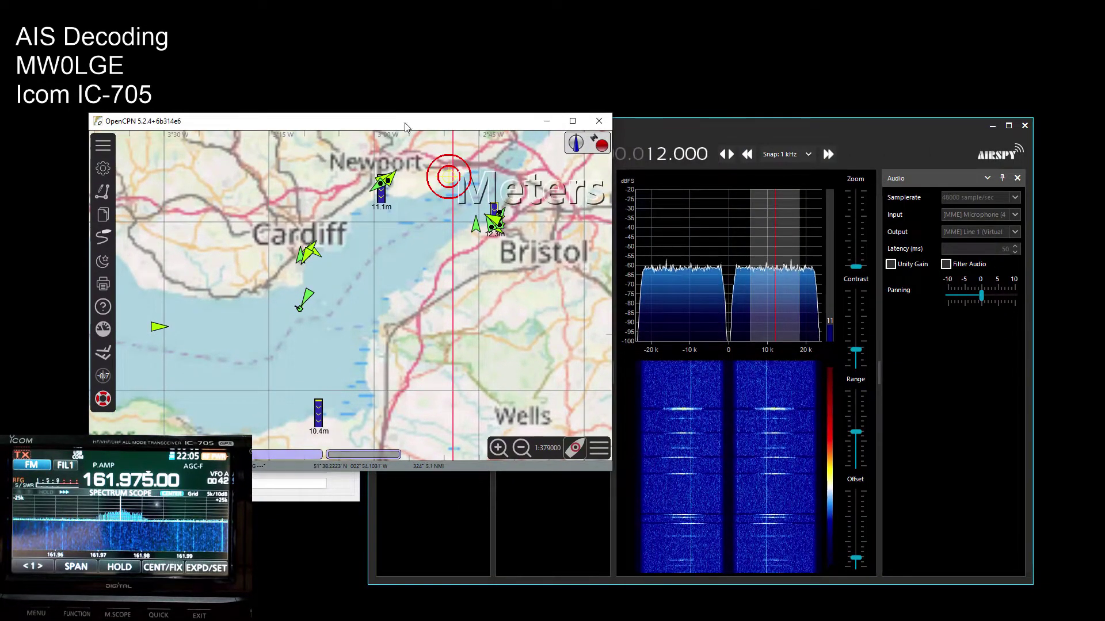
drag(406, 127, 531, 188)
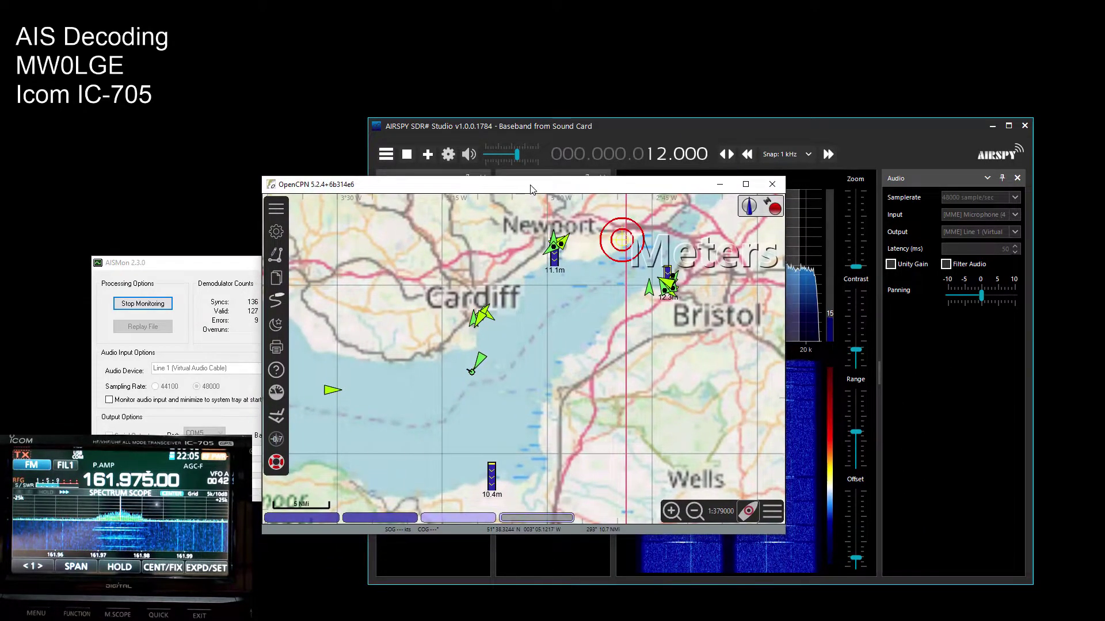
drag(448, 187, 481, 205)
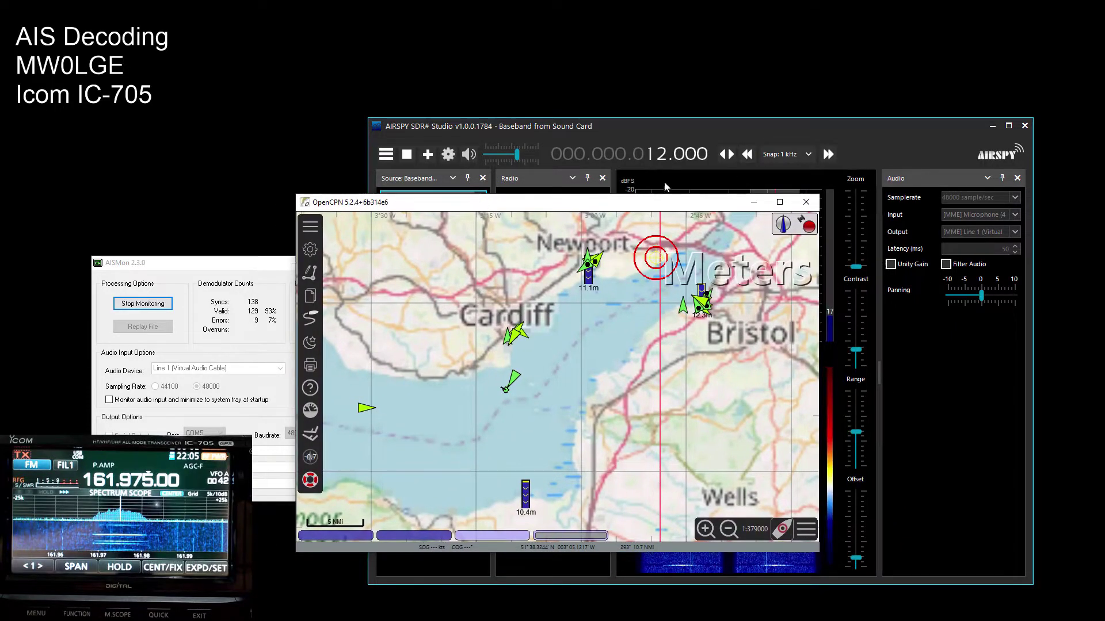
- Restart OpenCPN so AIS targets repopulate, then move its window up and right
click(807, 202)
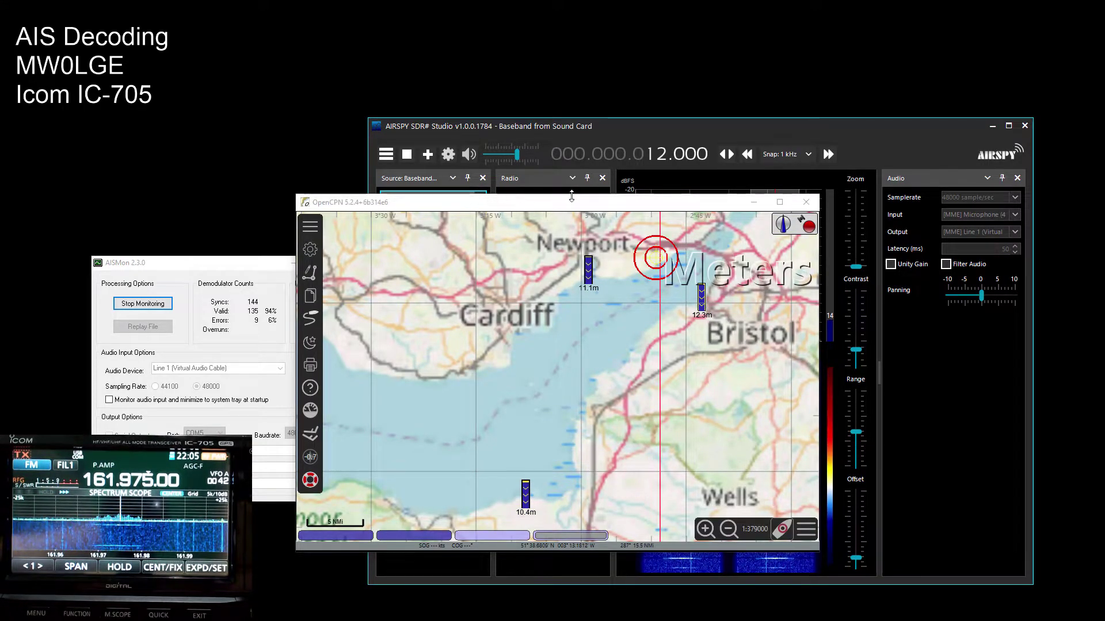
drag(653, 210, 693, 72)
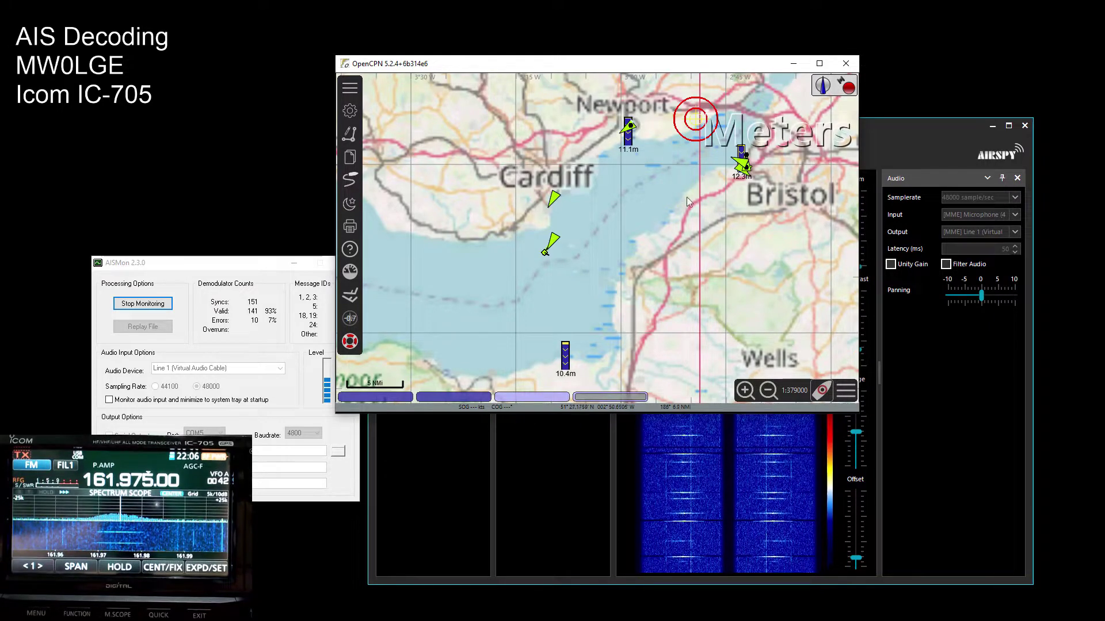
- Zoom out to 1:757000, pan to the whole Bristol Channel and enlarge the chart window
scroll(688, 201, down, 1)
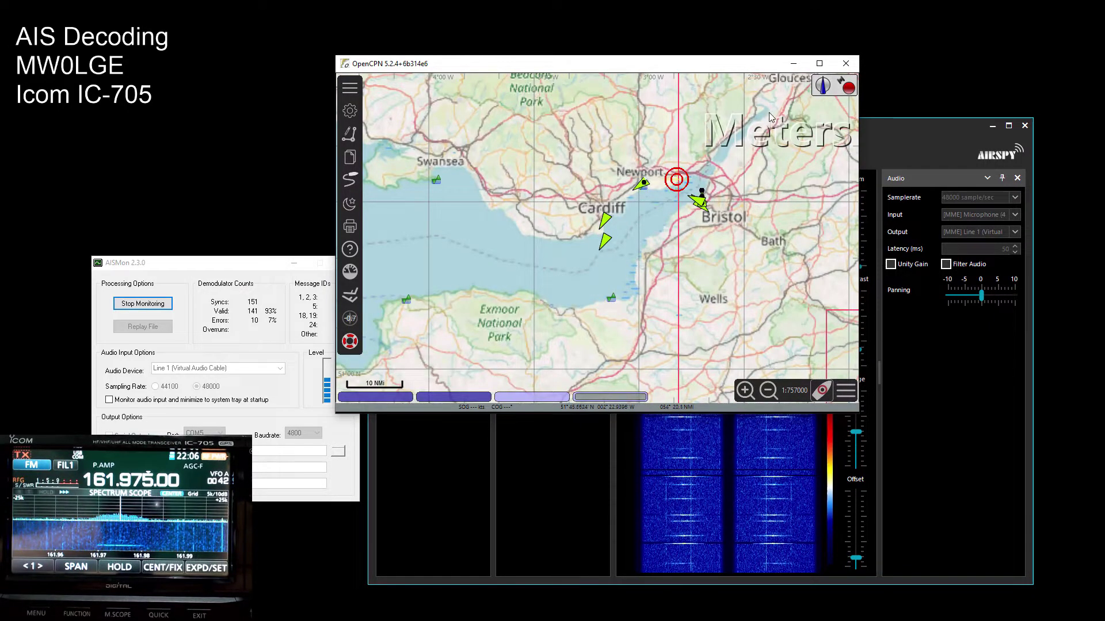
drag(765, 95, 747, 174)
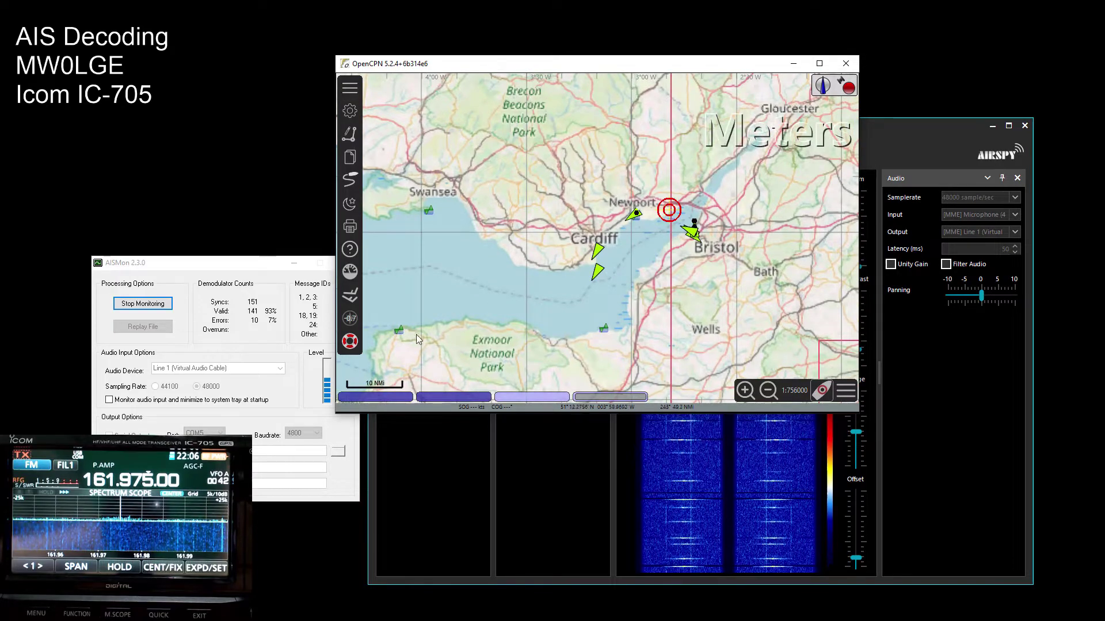
drag(460, 273, 497, 255)
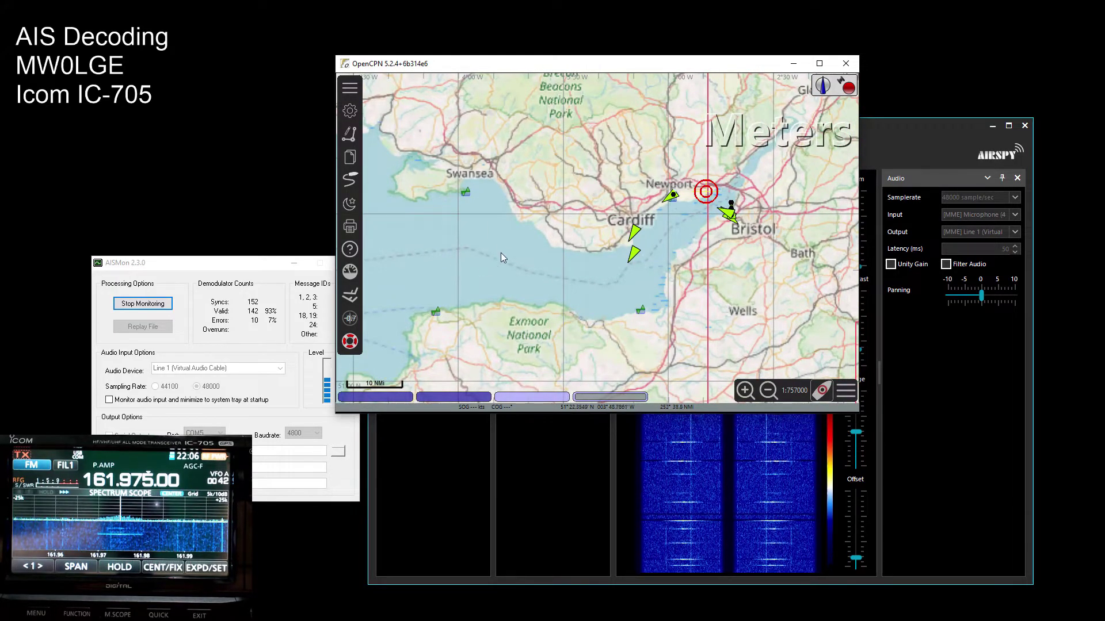
drag(622, 264, 542, 280)
scroll(621, 215, up, 2)
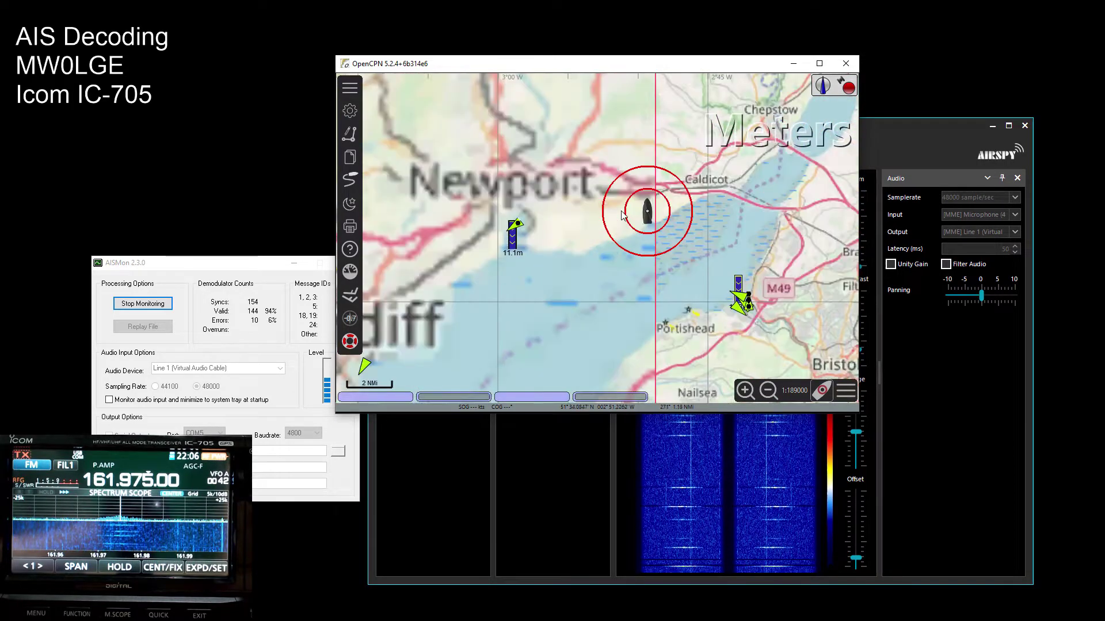
scroll(622, 216, down, 2)
drag(574, 303, 633, 305)
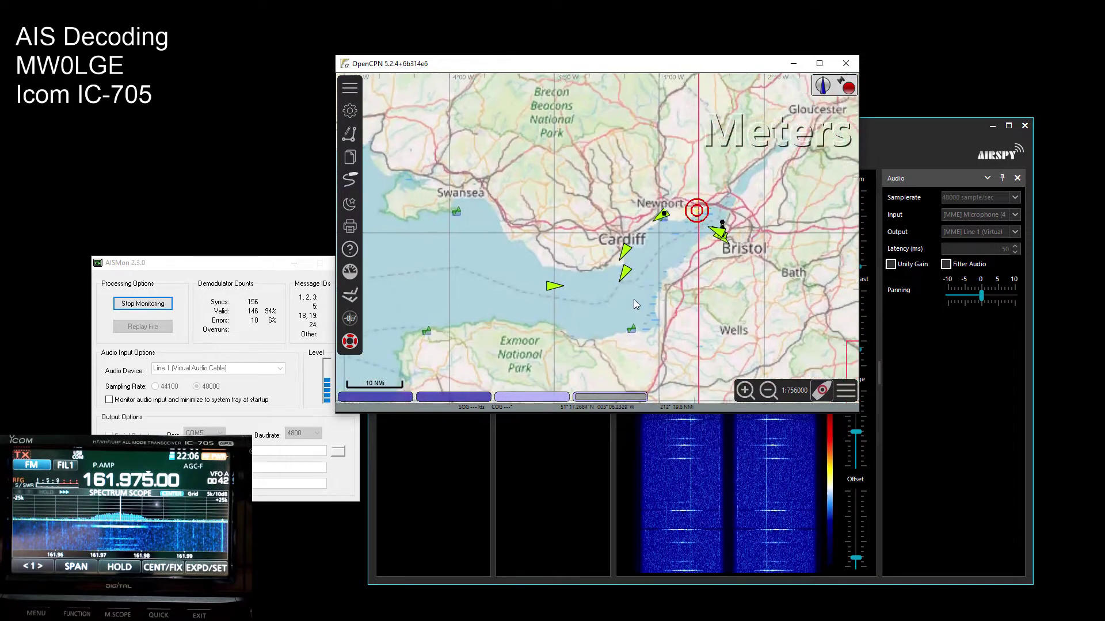
drag(630, 56, 529, 143)
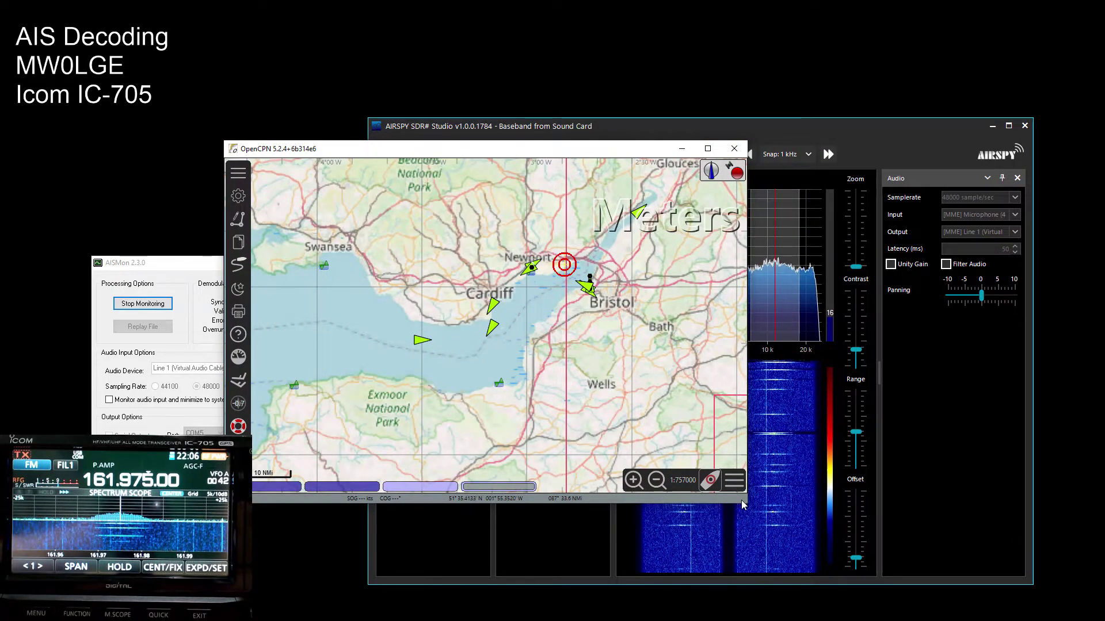
drag(742, 505, 885, 539)
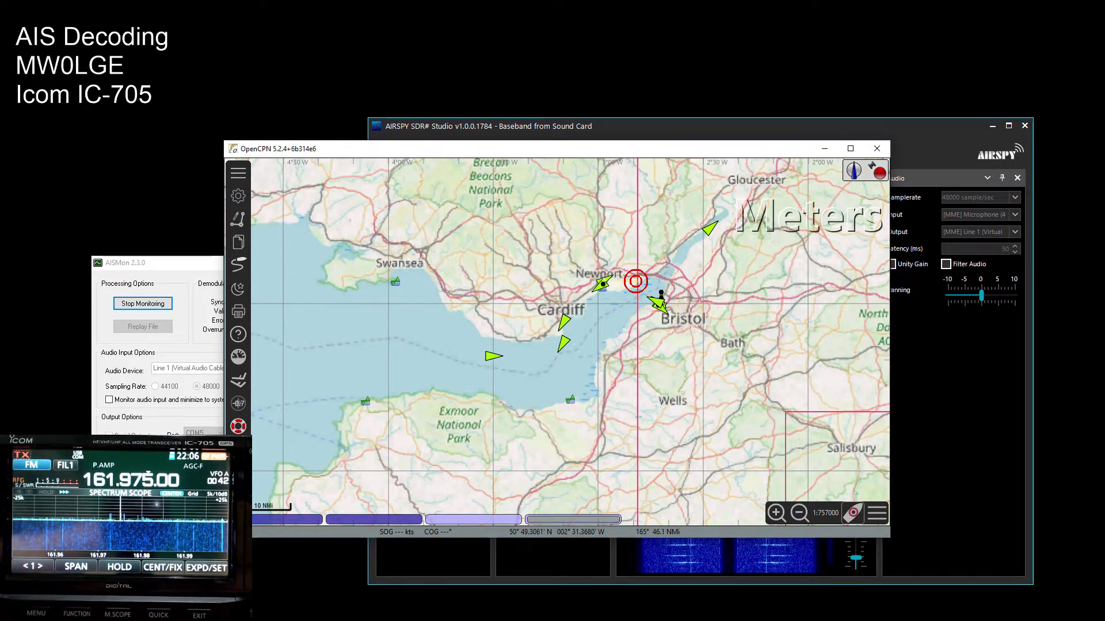
- Bring the SDR# Studio window in front of the OpenCPN chart
click(630, 553)
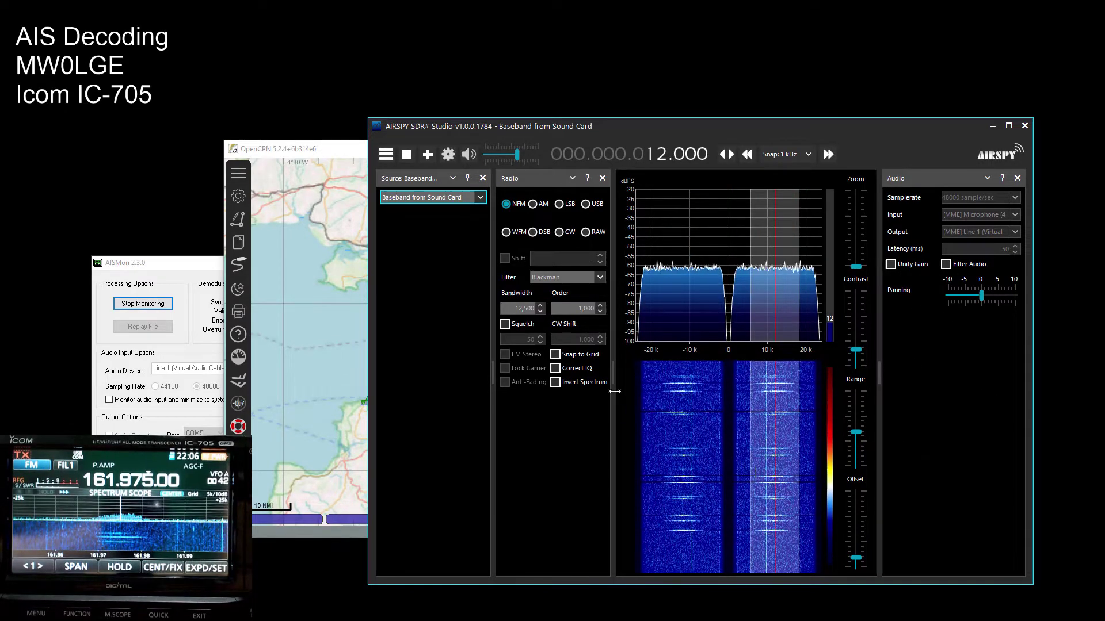
- Minimise SDR#, hide the AISMon and OpenCPN windows, and return to the groups.io browser page
click(992, 126)
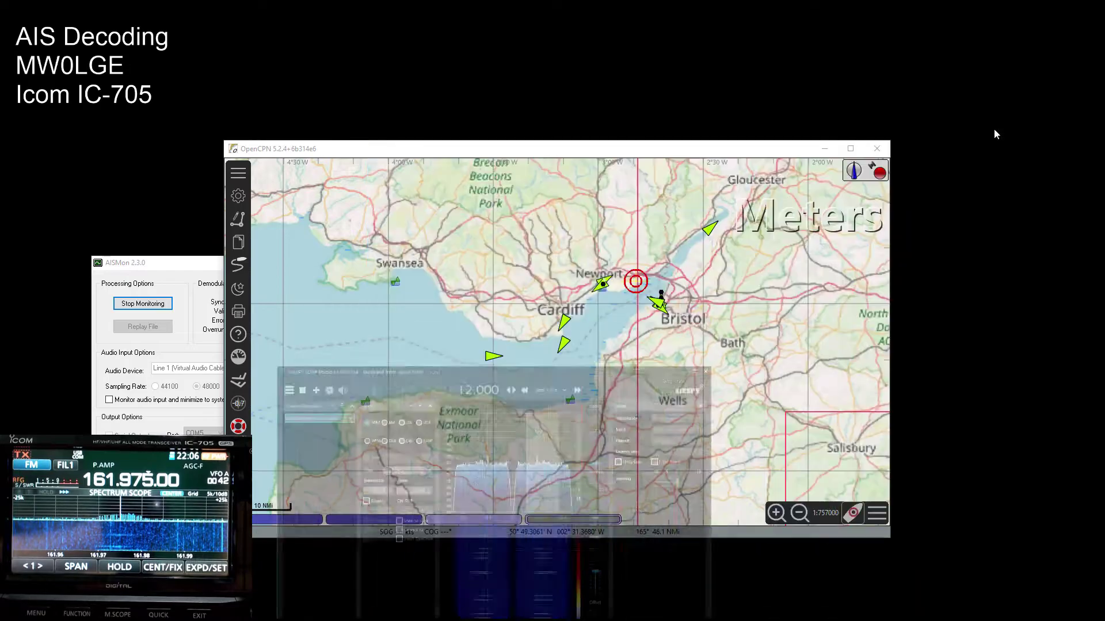
click(156, 266)
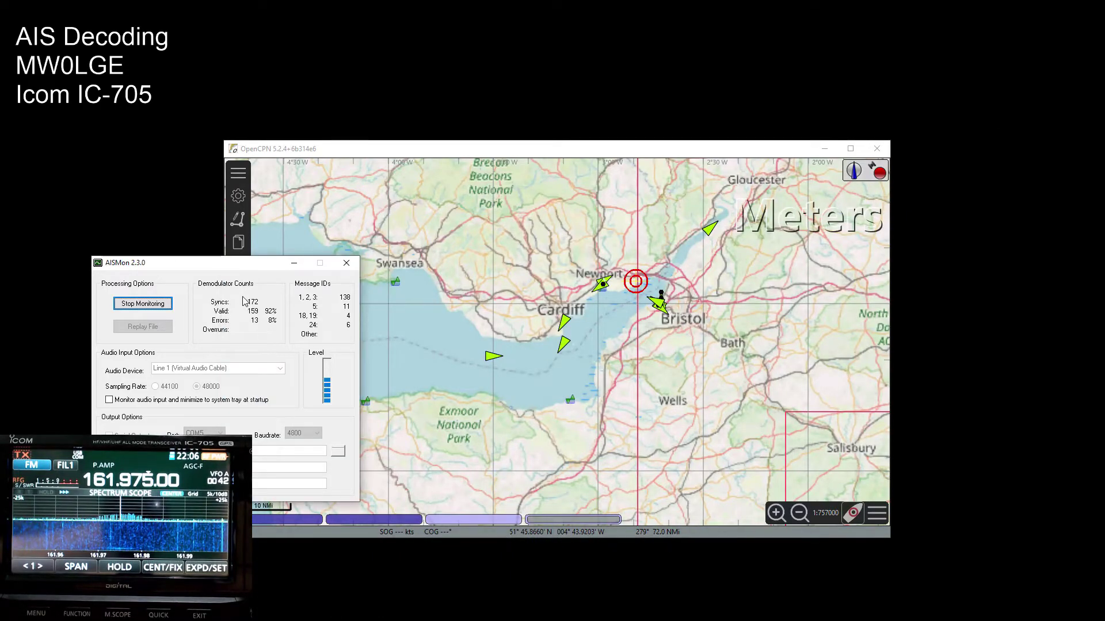
drag(260, 264, 516, 246)
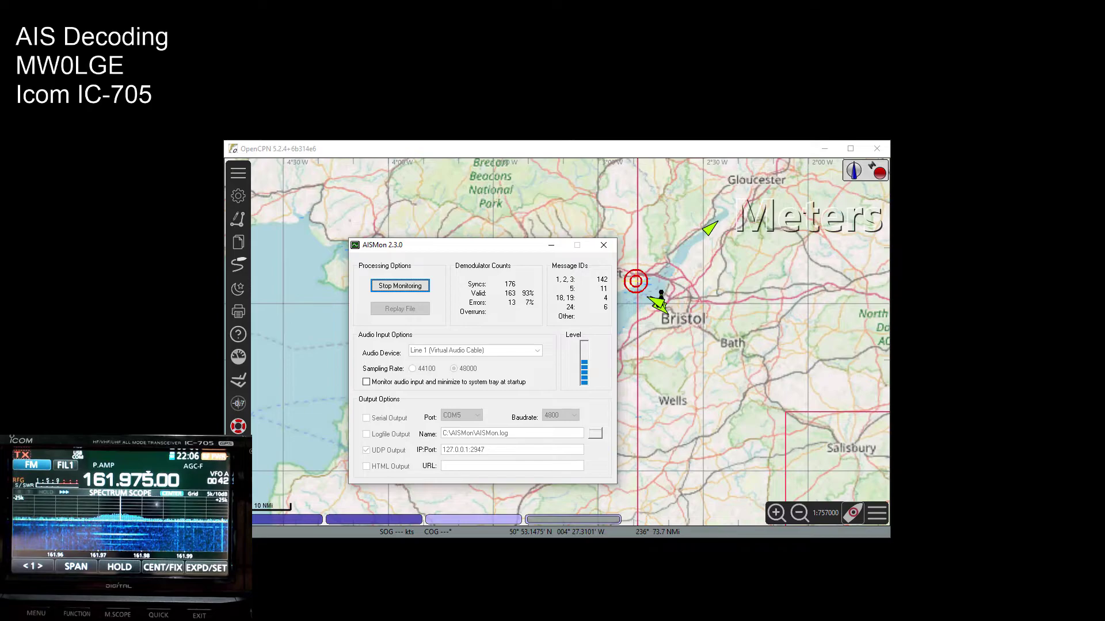
click(550, 244)
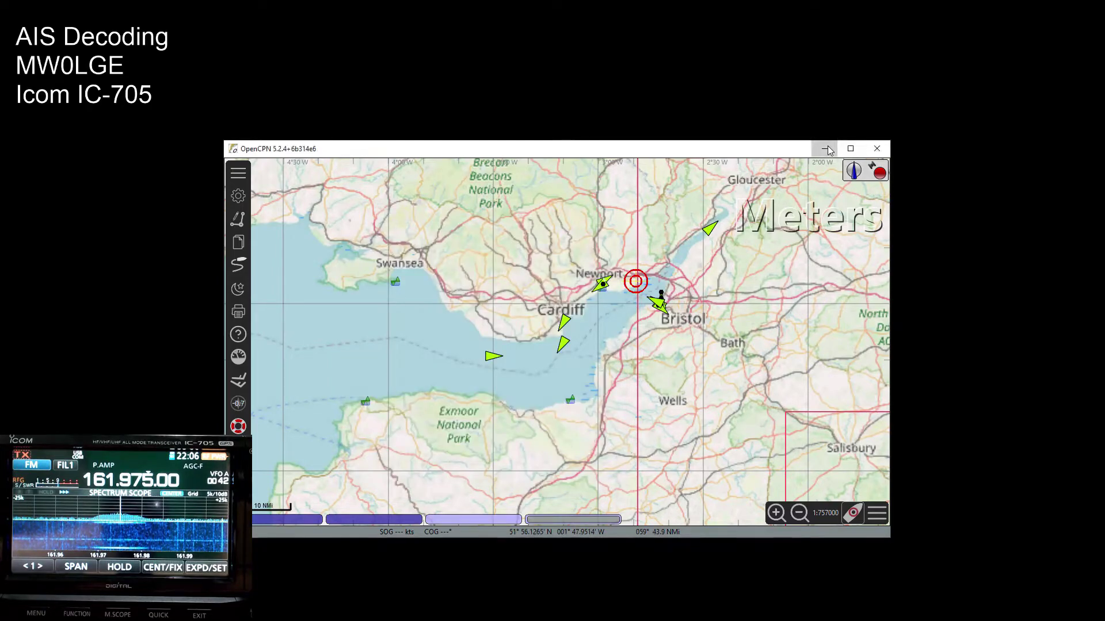
click(827, 149)
key(alt+Tab)
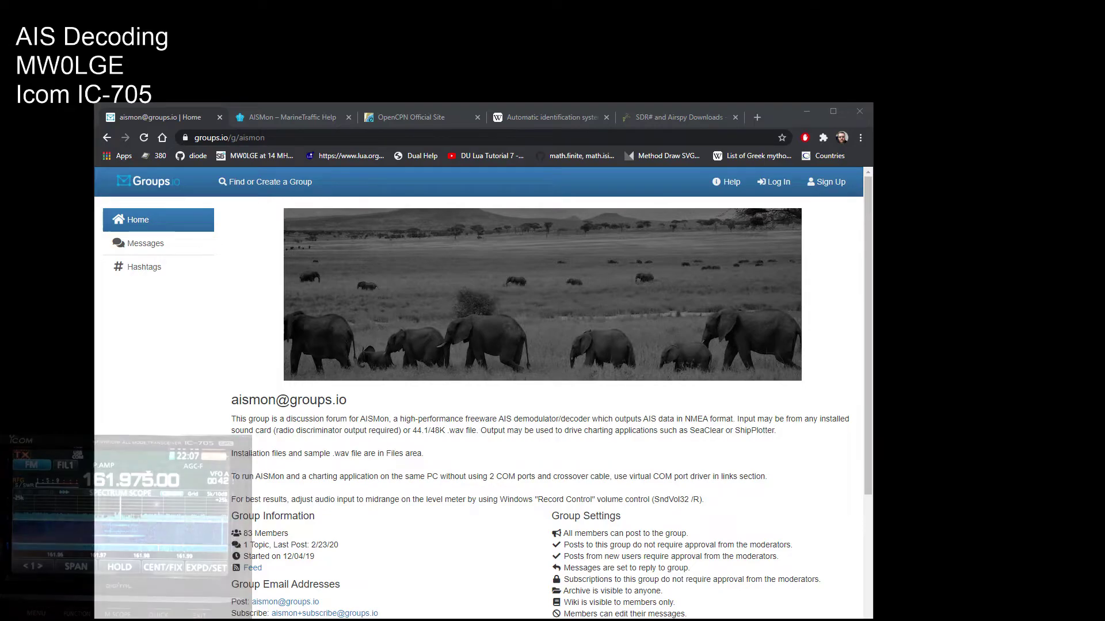
- Nudge the browser window slightly higher and briefly scroll the aismon group page
drag(780, 110, 783, 94)
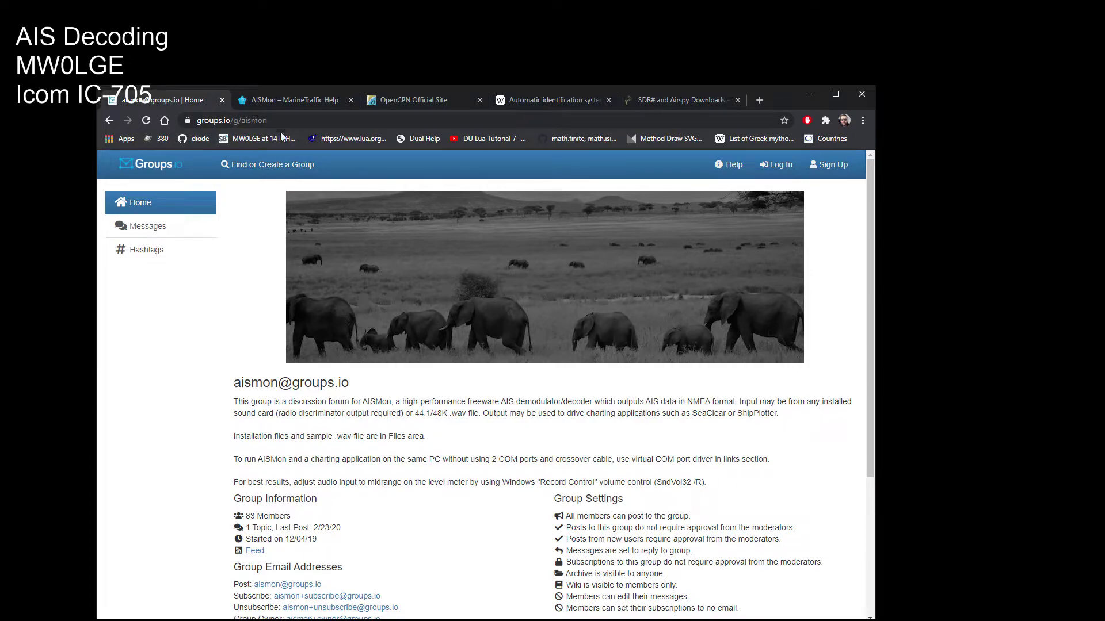
scroll(401, 474, down, 1)
scroll(401, 473, up, 1)
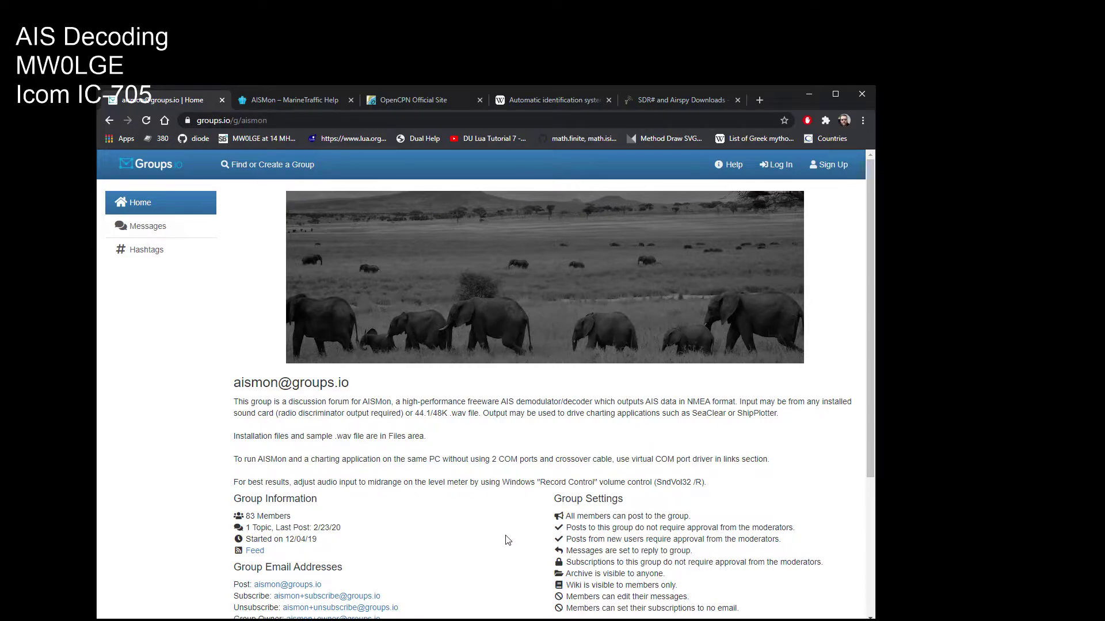
scroll(500, 532, down, 1)
scroll(435, 472, up, 1)
- Read through the MarineTraffic AISMon help article, then switch to the OpenCPN Official Site tab
click(302, 101)
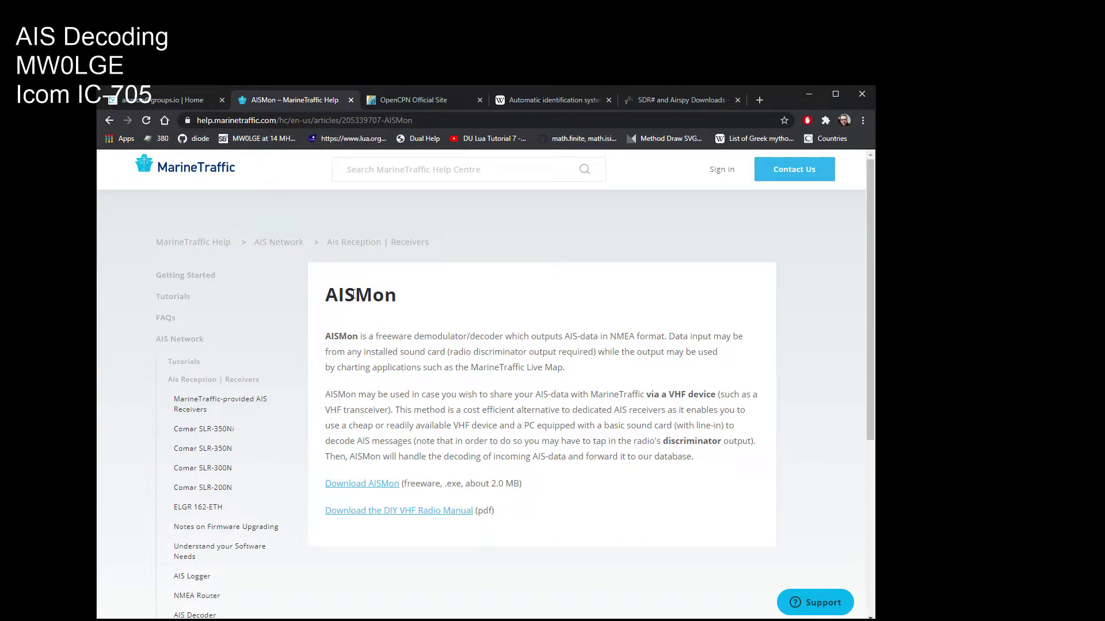
scroll(264, 443, down, 2)
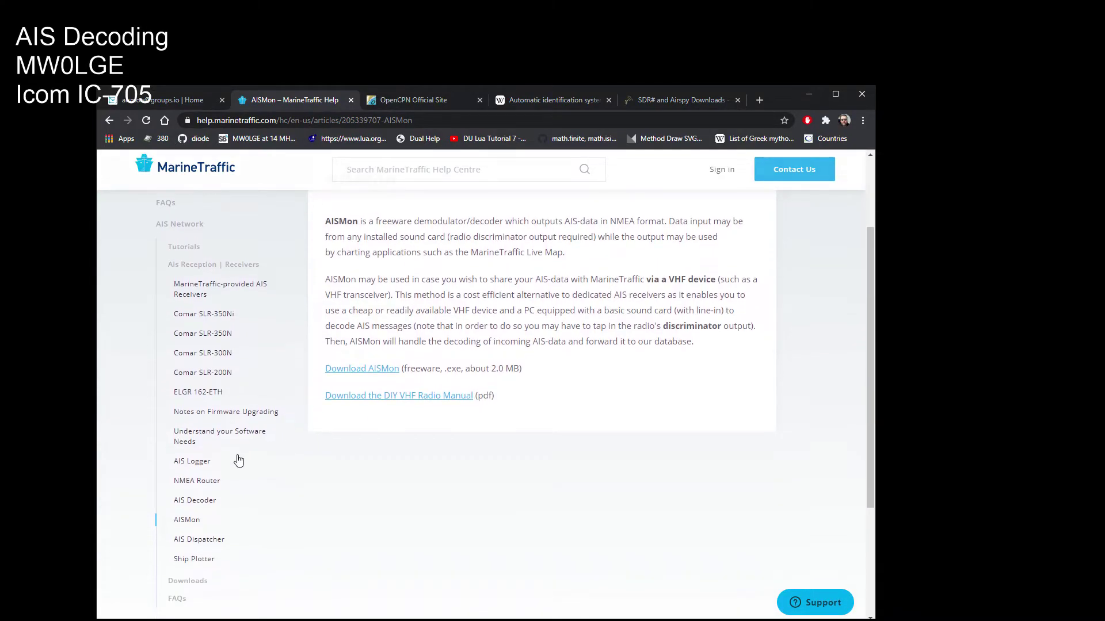
scroll(184, 357, up, 2)
scroll(195, 493, down, 3)
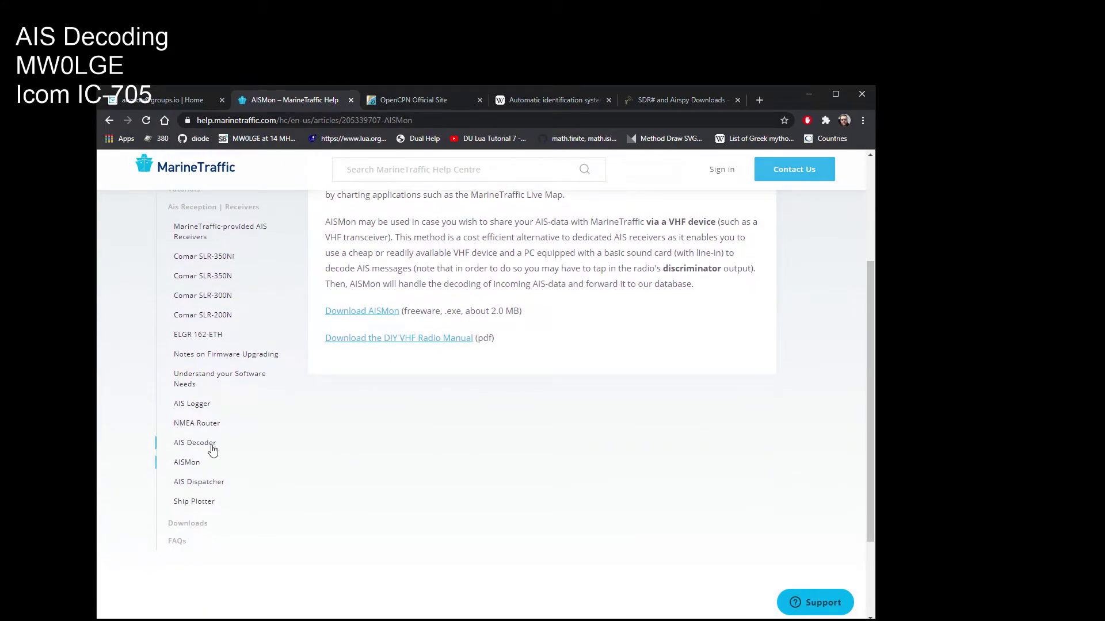
scroll(598, 266, up, 3)
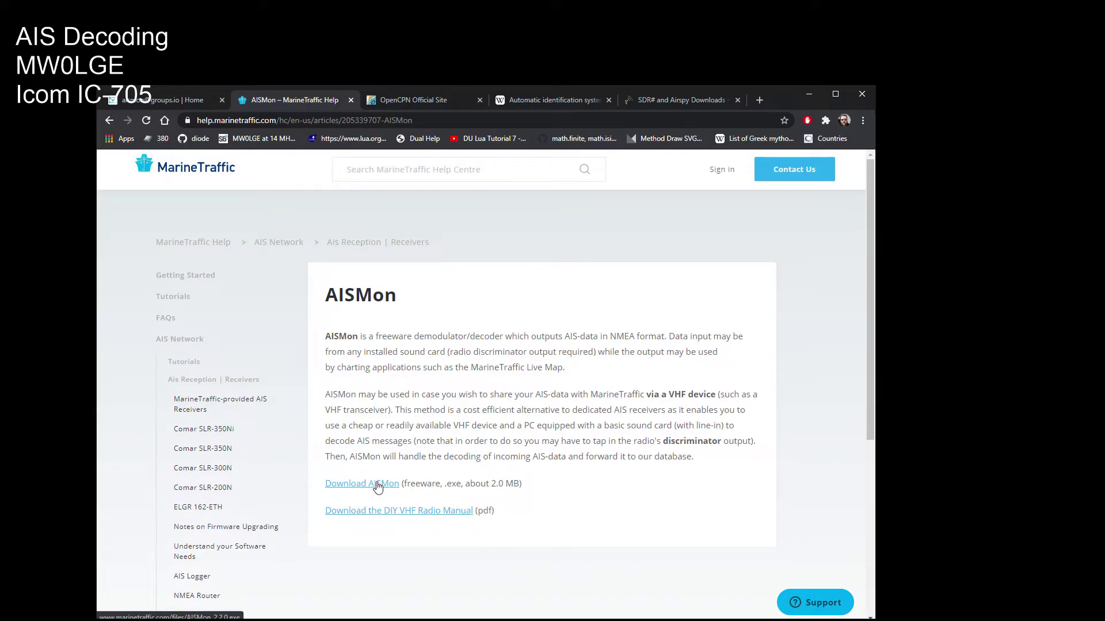
click(425, 101)
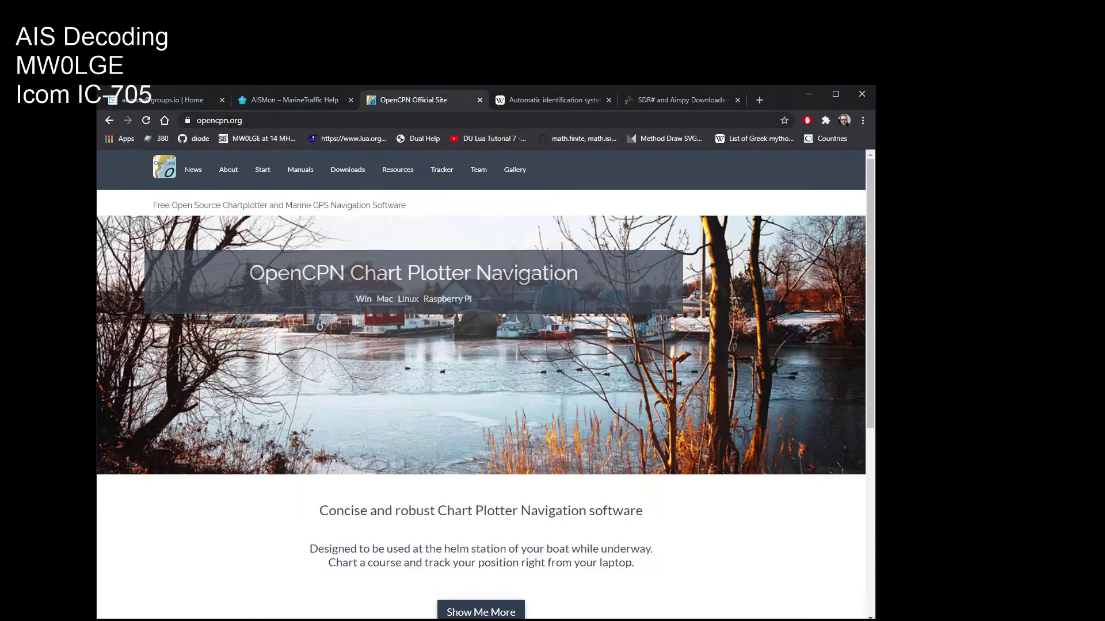
- Open the opencpn.org Downloads page and look over the latest release, plugins and user manual
scroll(575, 455, down, 5)
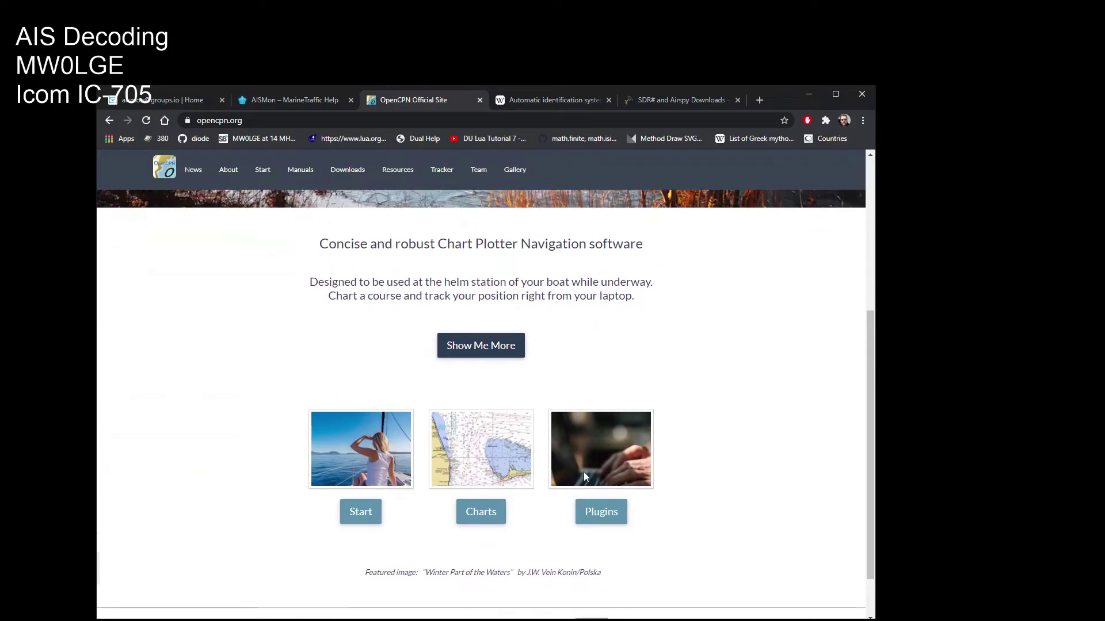
scroll(584, 476, up, 5)
click(349, 171)
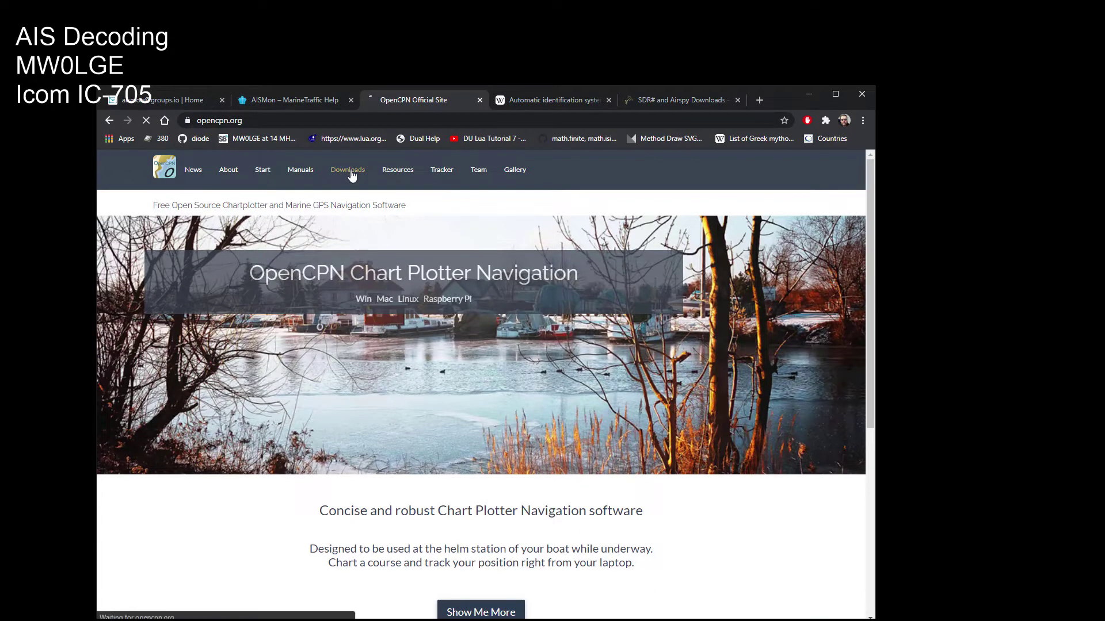
scroll(668, 426, down, 3)
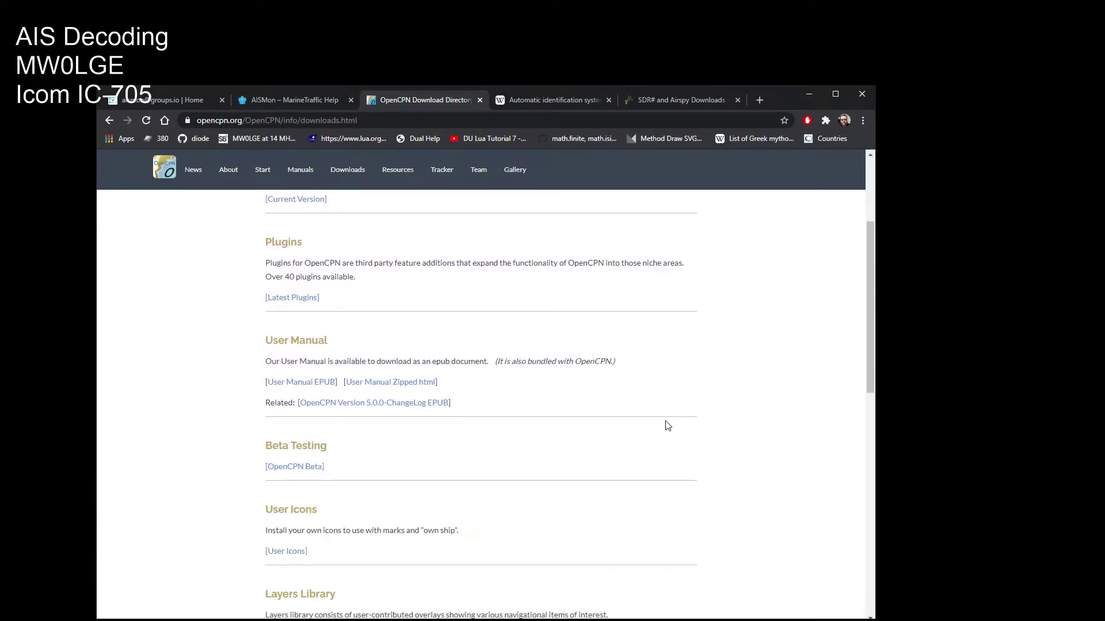
scroll(666, 429, up, 3)
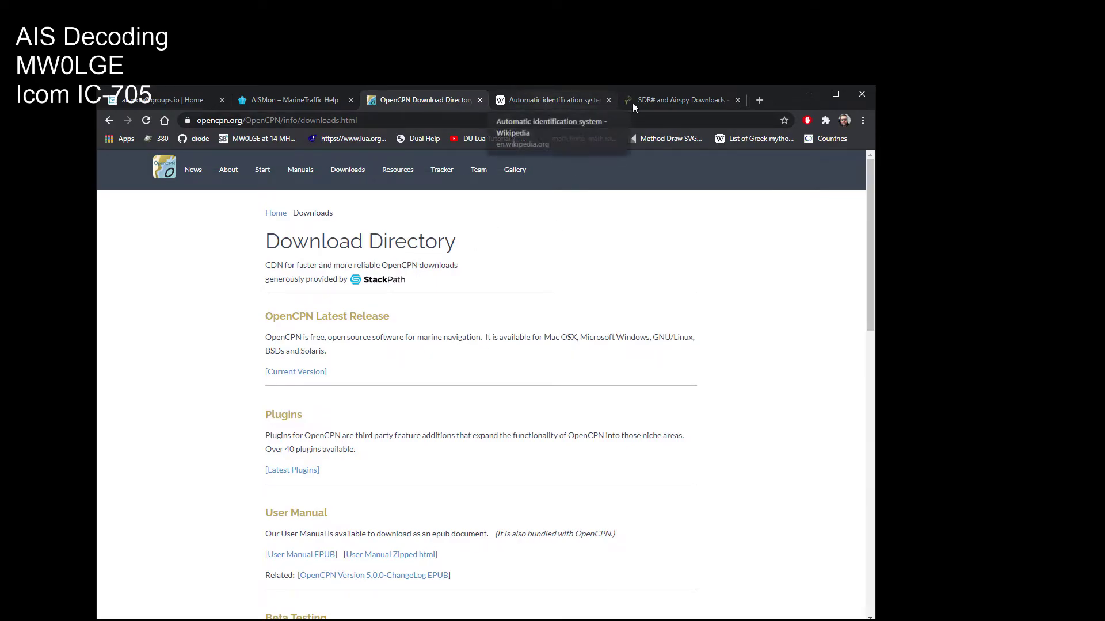
- Scroll through the SDR# and Airspy Downloads page, then show Wikipedia's Automatic identification system article
click(664, 100)
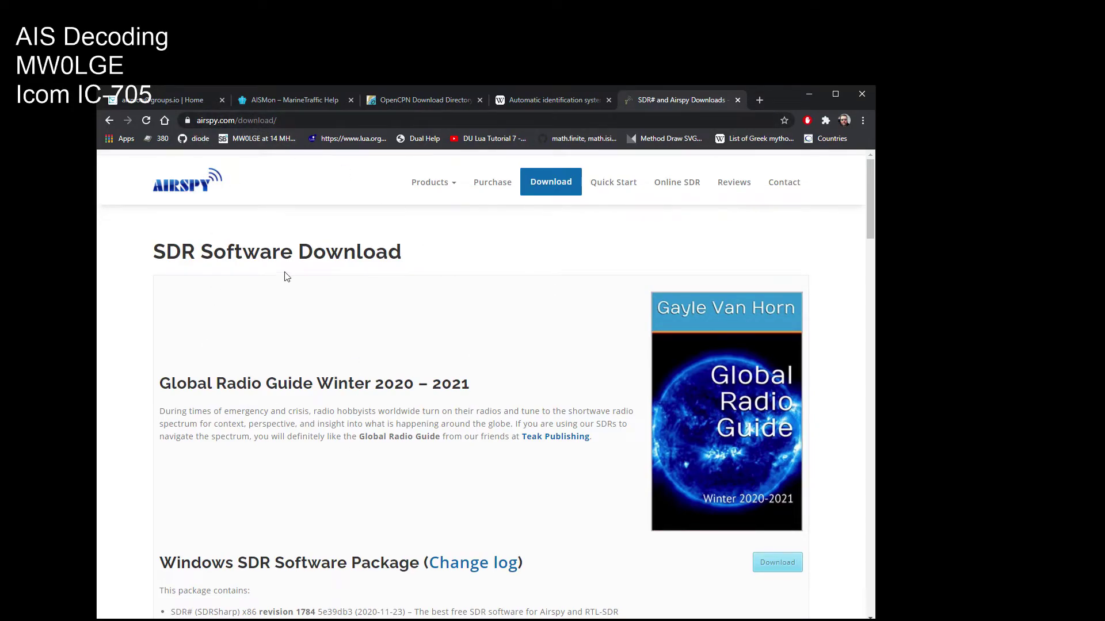
scroll(517, 426, down, 7)
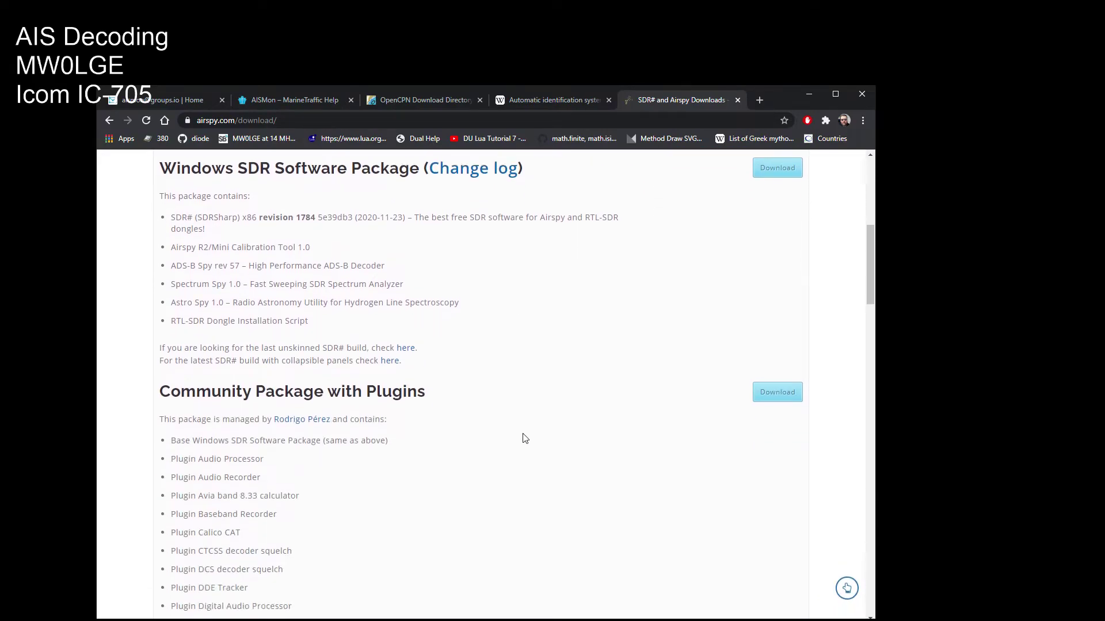
scroll(525, 440, down, 8)
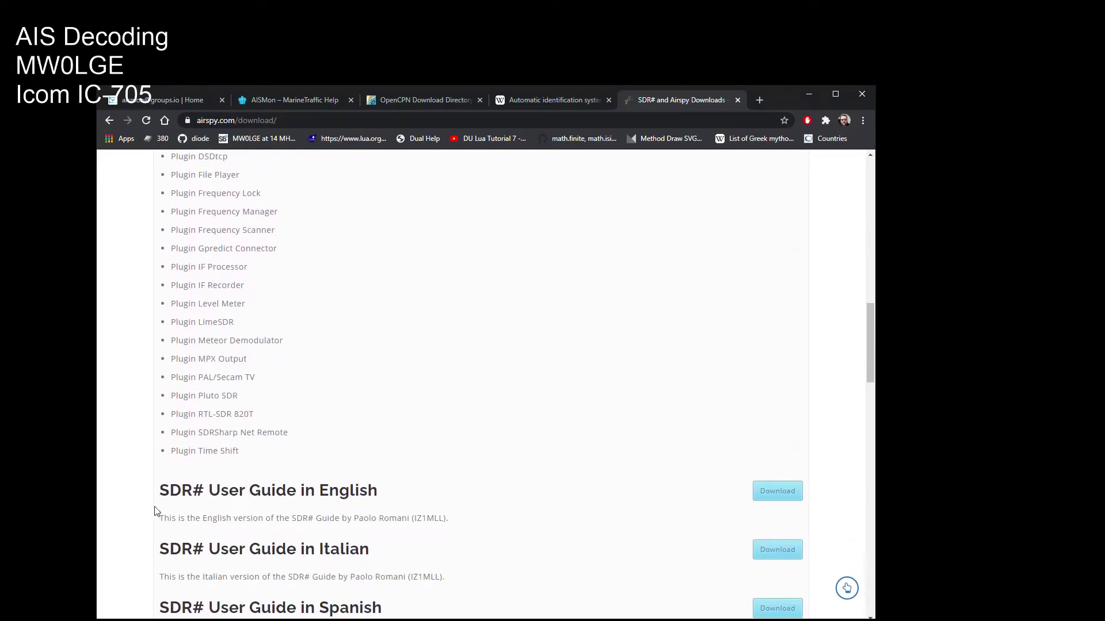
scroll(523, 451, up, 20)
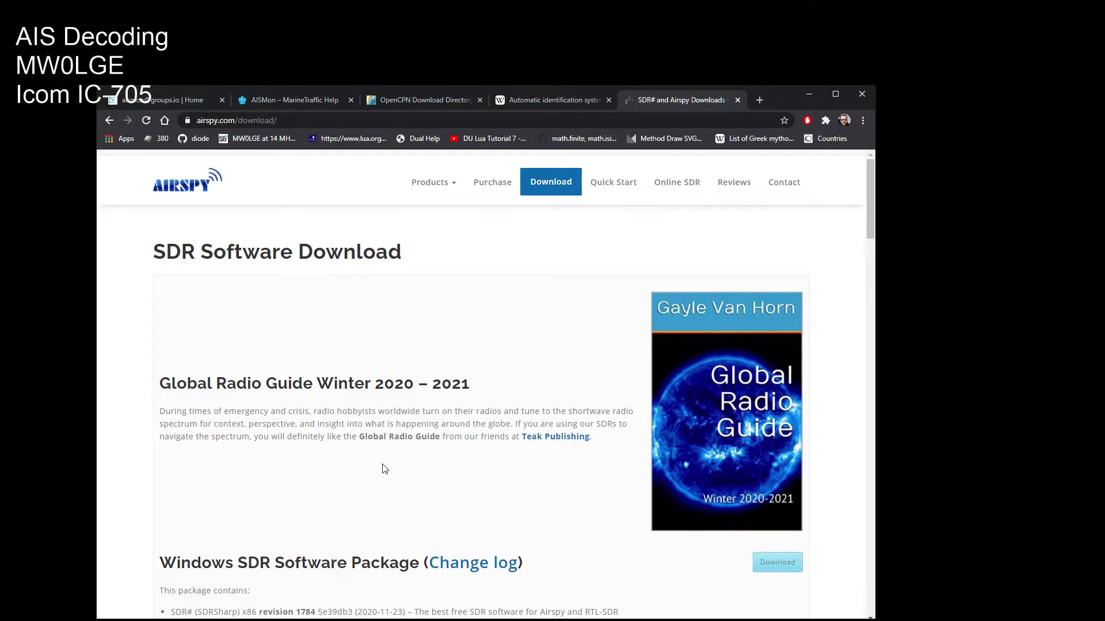
scroll(343, 519, down, 2)
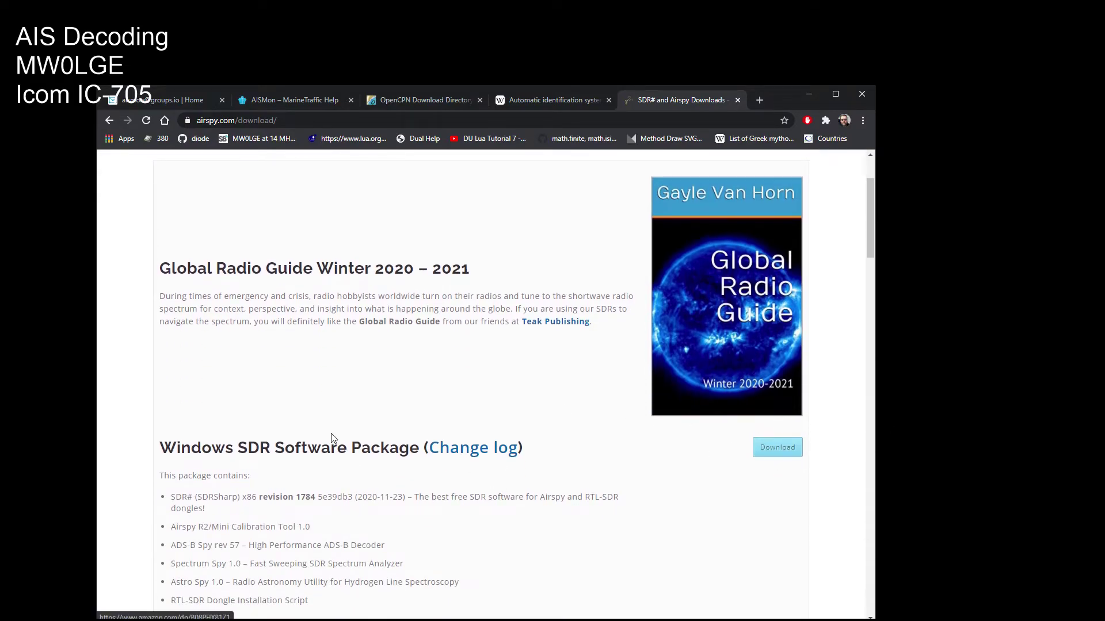
scroll(368, 364, up, 2)
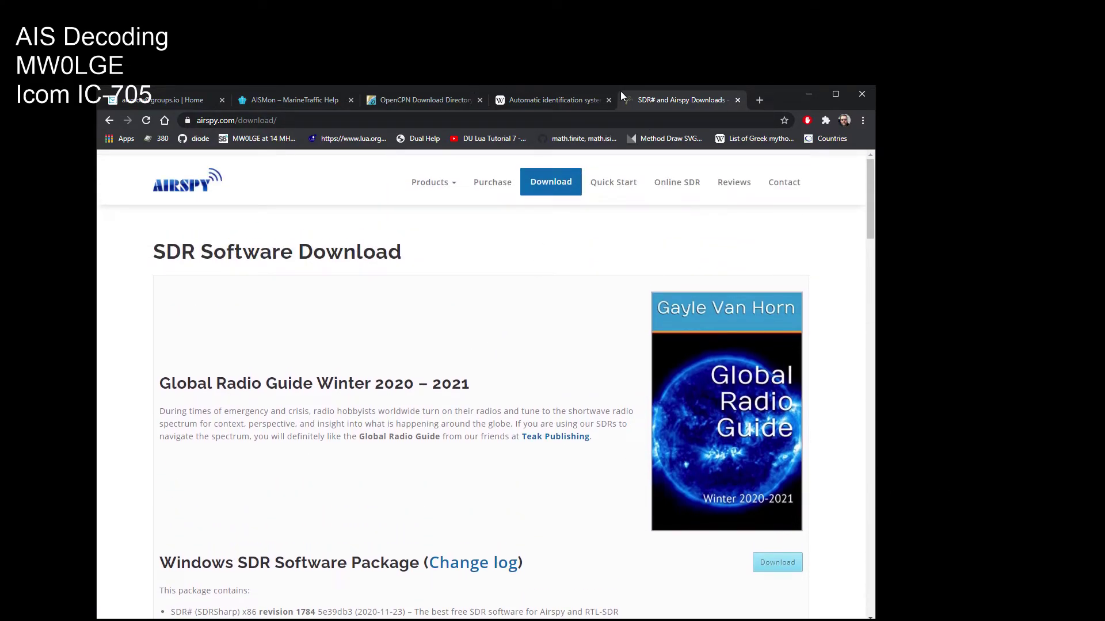
click(555, 100)
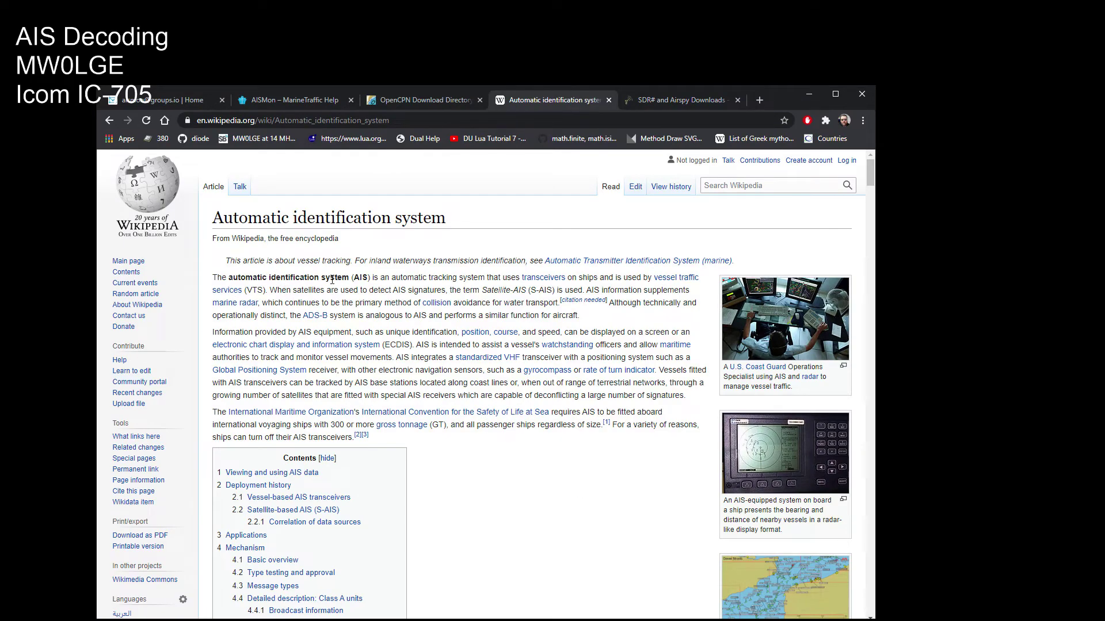
scroll(617, 457, down, 10)
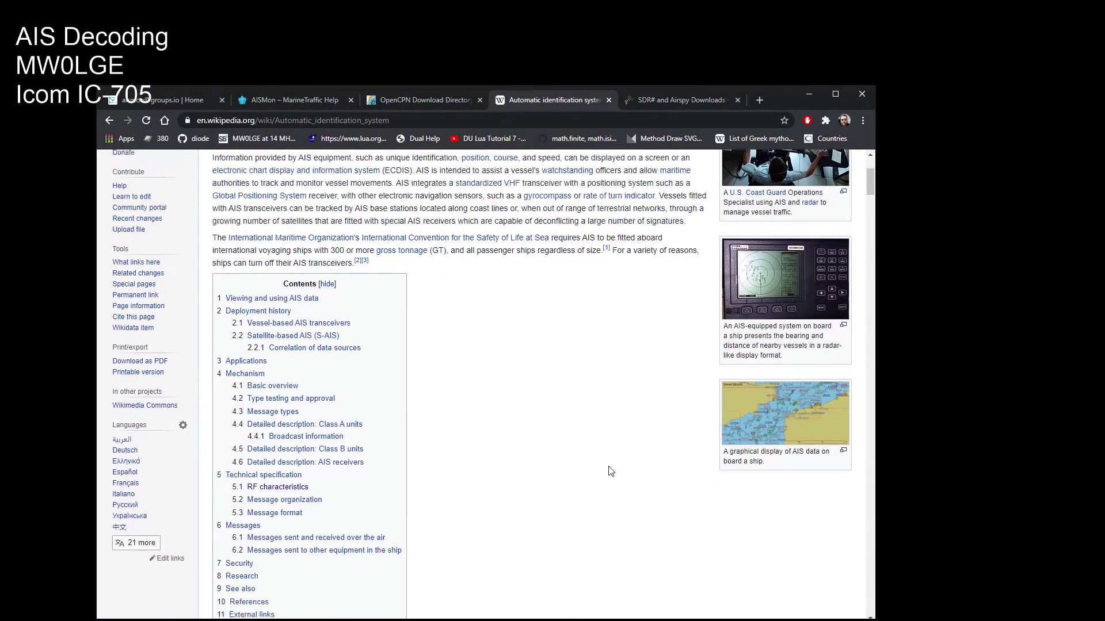
scroll(611, 471, down, 5)
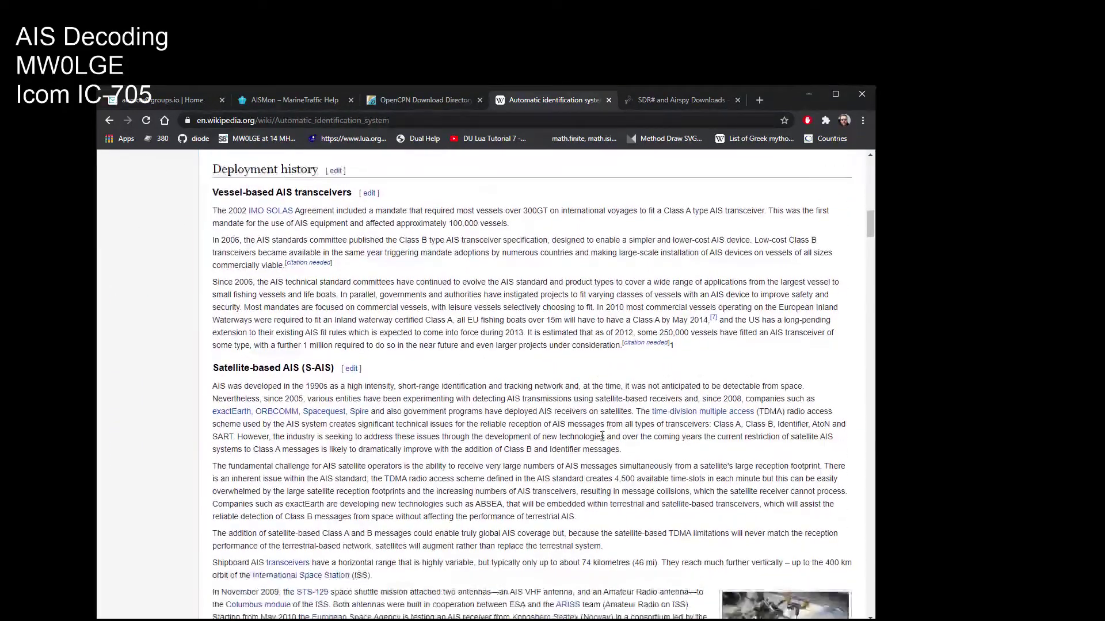
scroll(508, 315, up, 7)
scroll(391, 316, up, 1)
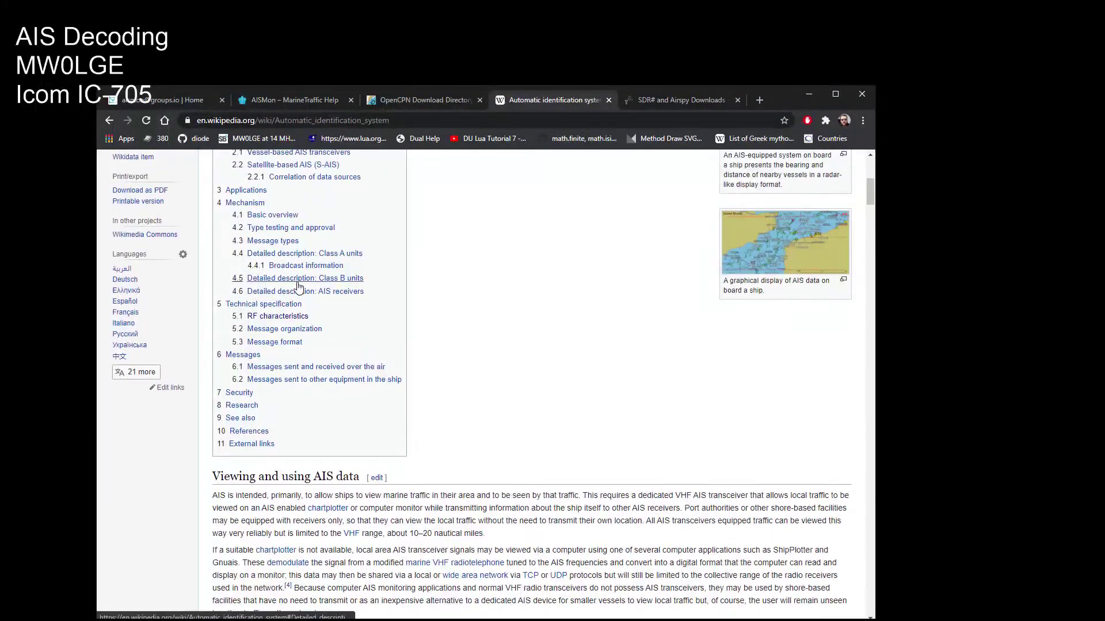
click(281, 318)
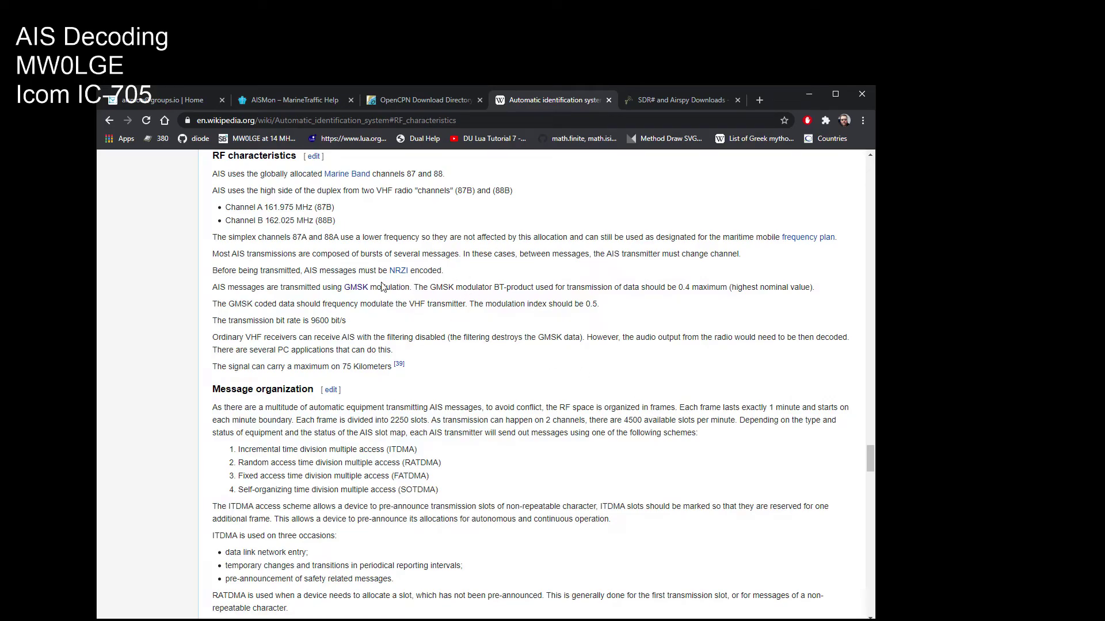
mouse_move(357, 292)
scroll(872, 453, up, 3)
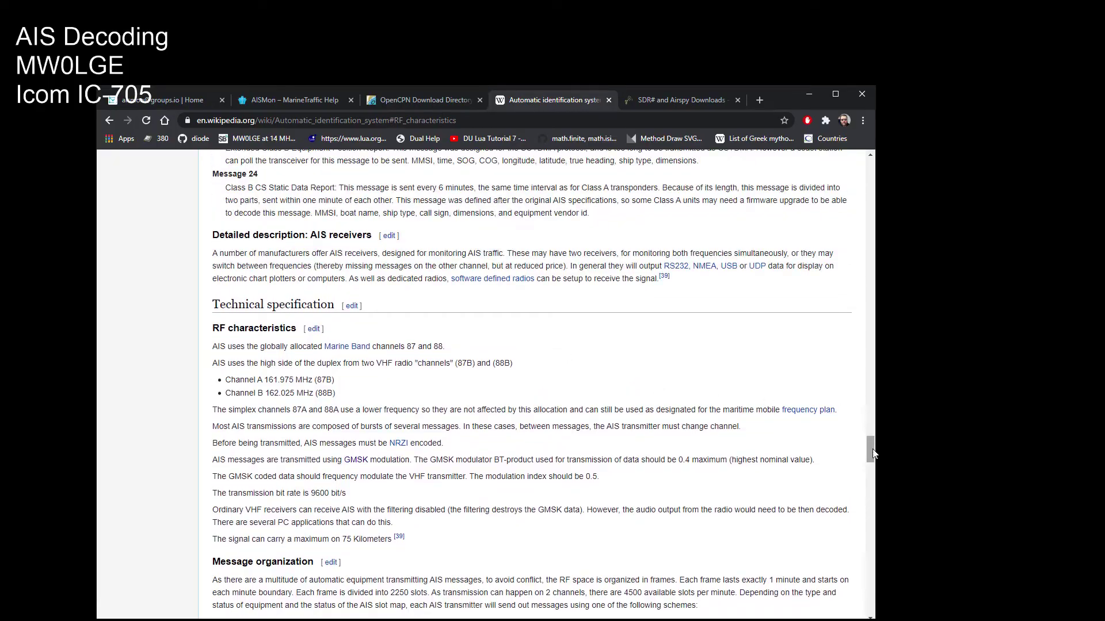
drag(869, 450, 866, 153)
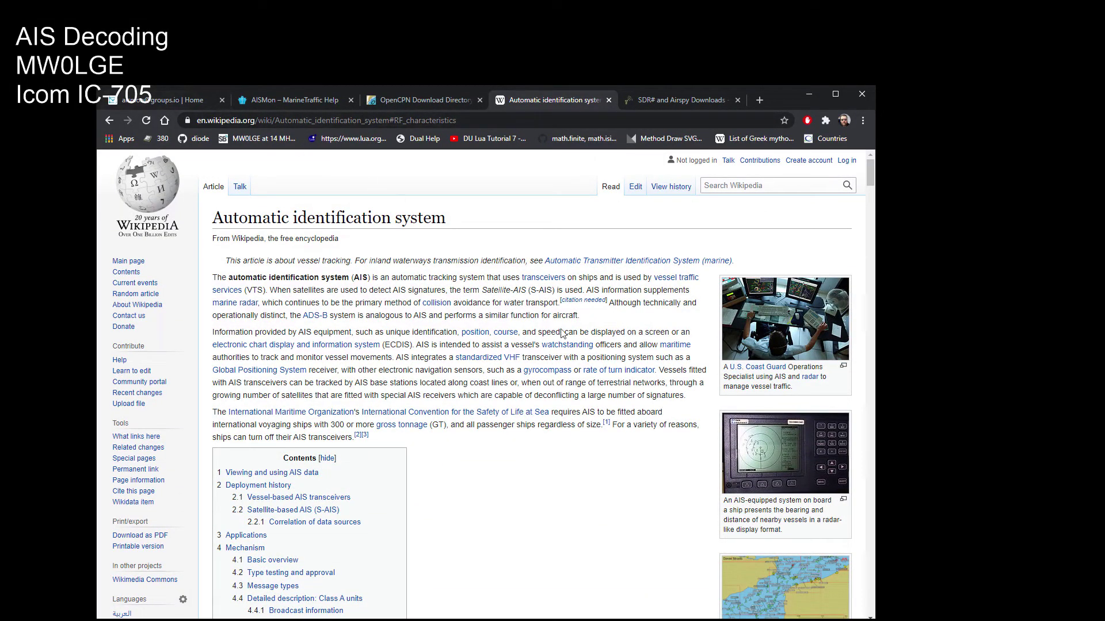